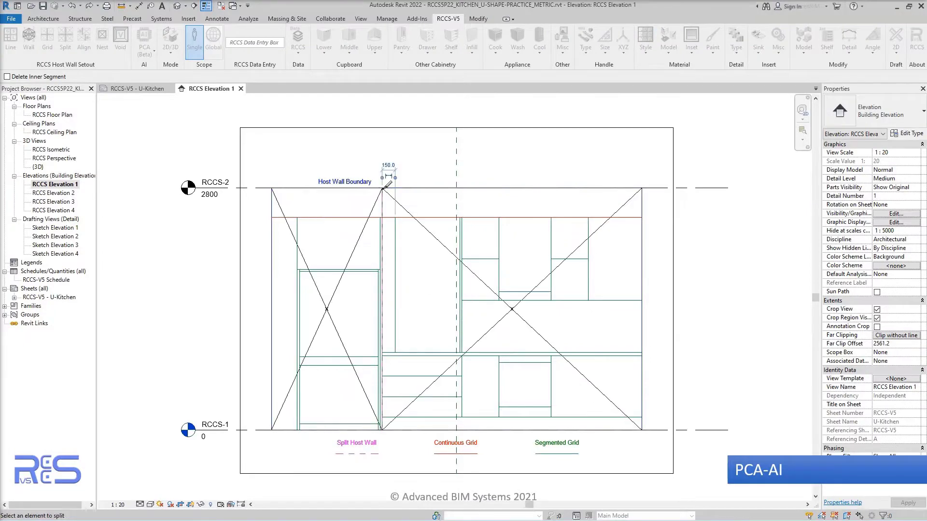
Step: Place a continuous horizontal curtain grid along the red guide line in the narrower host wall
left_click(57, 49)
scroll(262, 215, "up", 9)
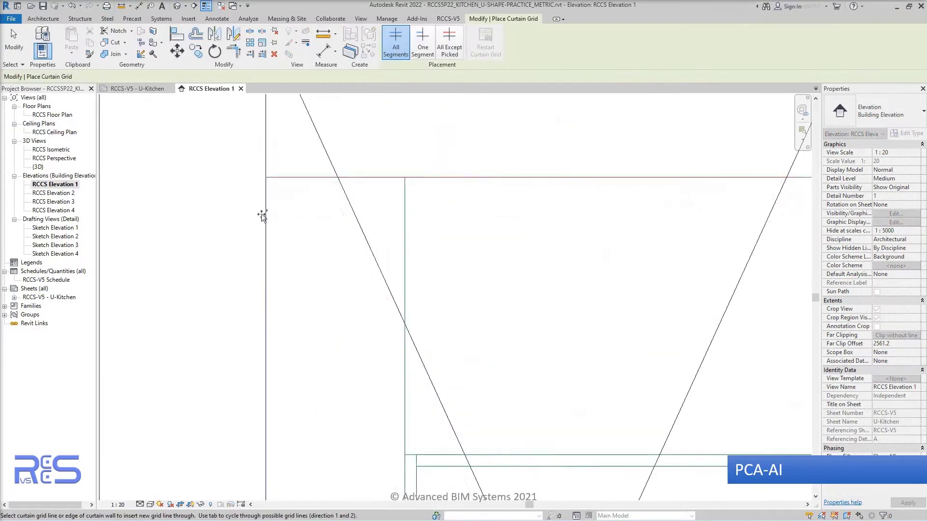
scroll(266, 179, "down", 5)
Step: Place one-segment grids along the tall unit's outer side guides below the red line and its upper horizontal guide
left_click(423, 43)
scroll(375, 178, "up", 5)
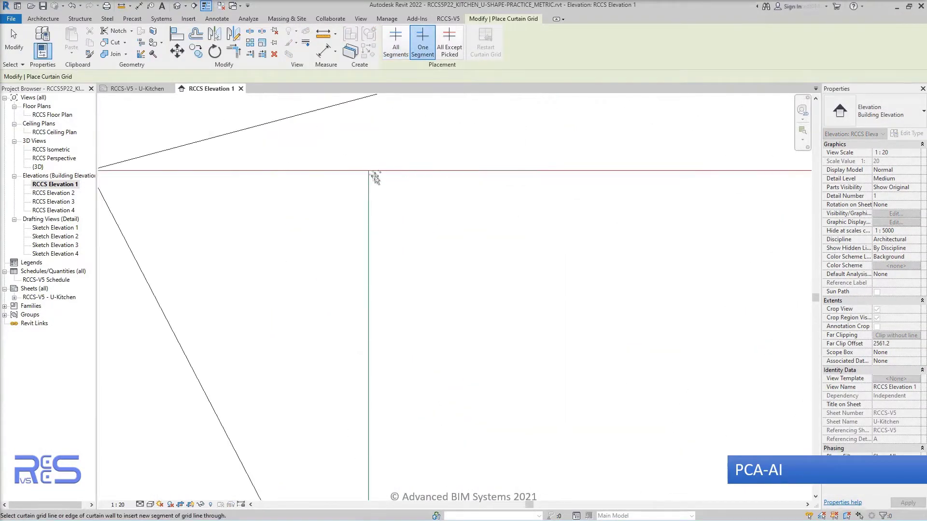
scroll(372, 173, "down", 5)
scroll(438, 198, "up", 5)
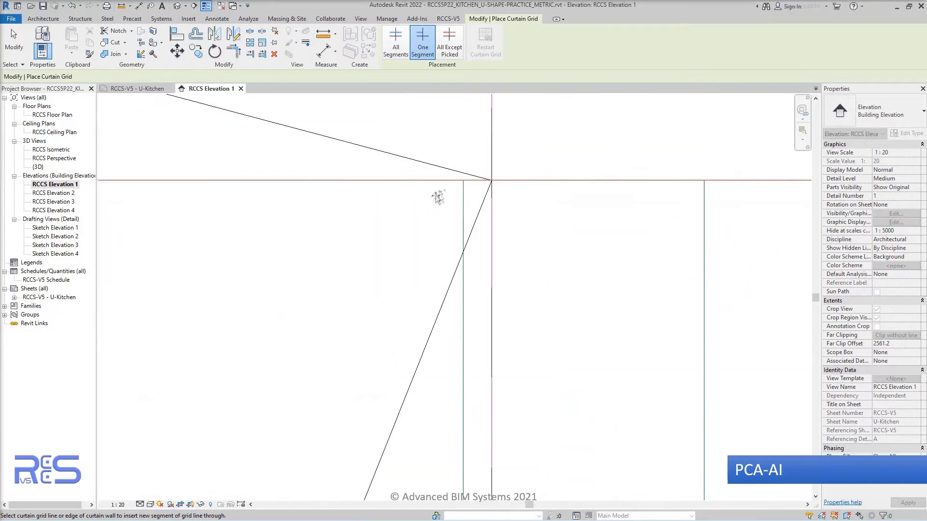
scroll(462, 181, "down", 5)
Step: Place a one-segment vertical grid at the tall unit's inner left side and align it to the green guide line
scroll(271, 337, "up", 5)
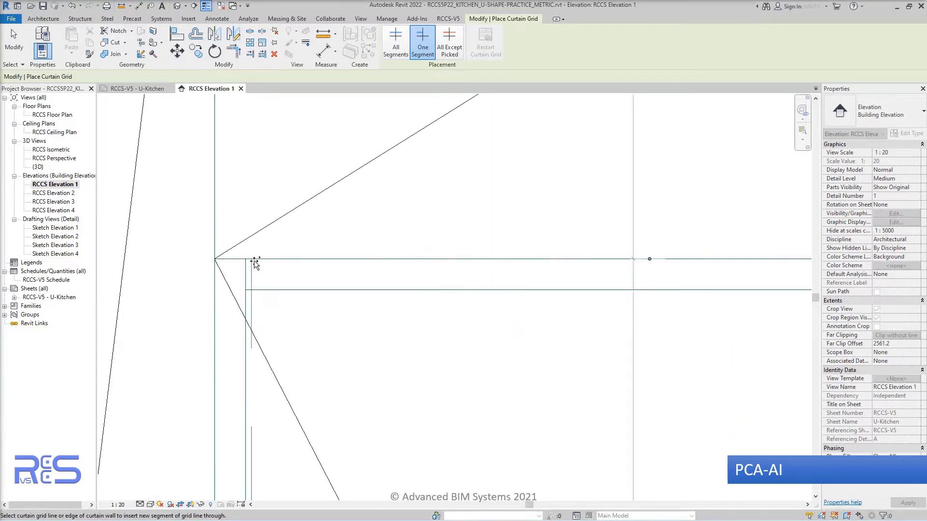
key("Escape")
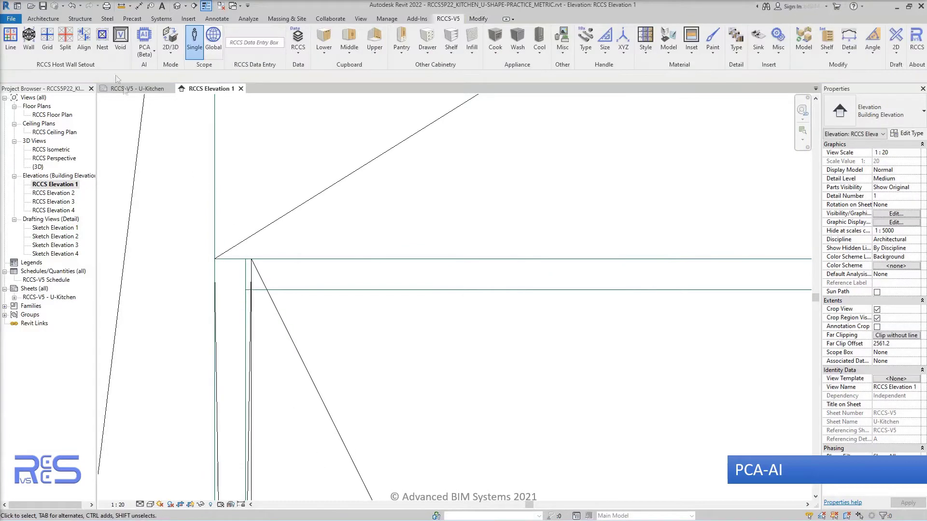
key("a")
key("l")
left_click(242, 312)
left_click(251, 314)
key("Escape")
key("Escape")
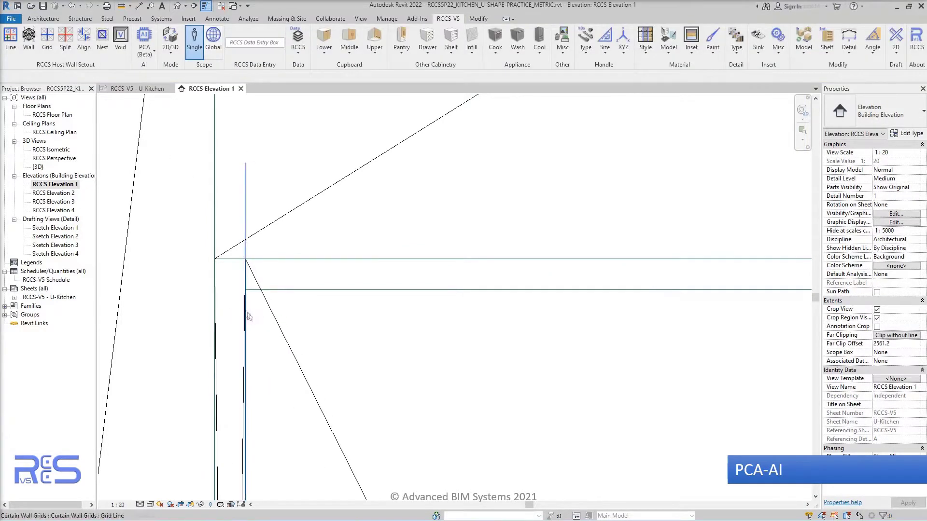
Step: Place a one-segment vertical grid near the tall unit's inner right guide, below its top horizontal grid
left_click(48, 40)
left_click(423, 44)
scroll(304, 279, "down", 3)
middle_click_drag(613, 349, 338, 338)
scroll(468, 269, "up", 3)
left_click(451, 227)
key("Escape")
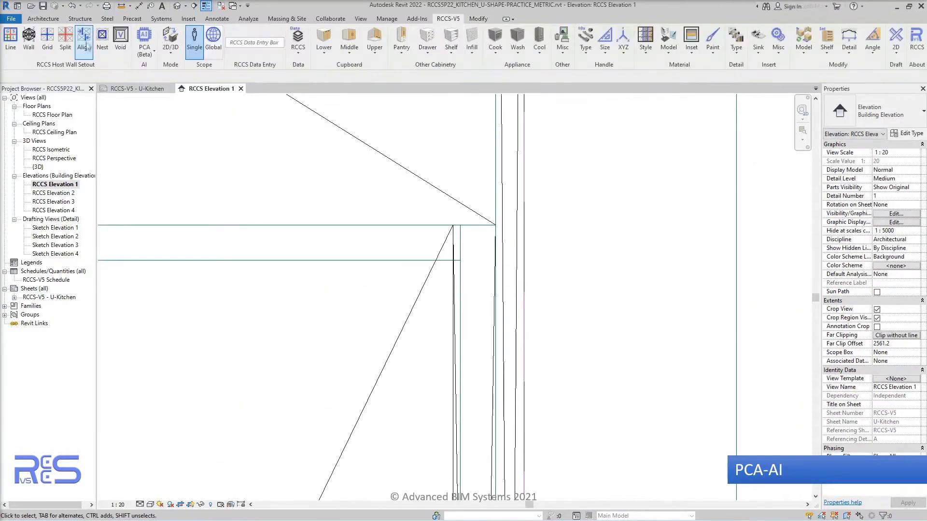
Step: Align the tall unit's inner right vertical grid to its green guide line
key("a")
key("l")
left_click(453, 297)
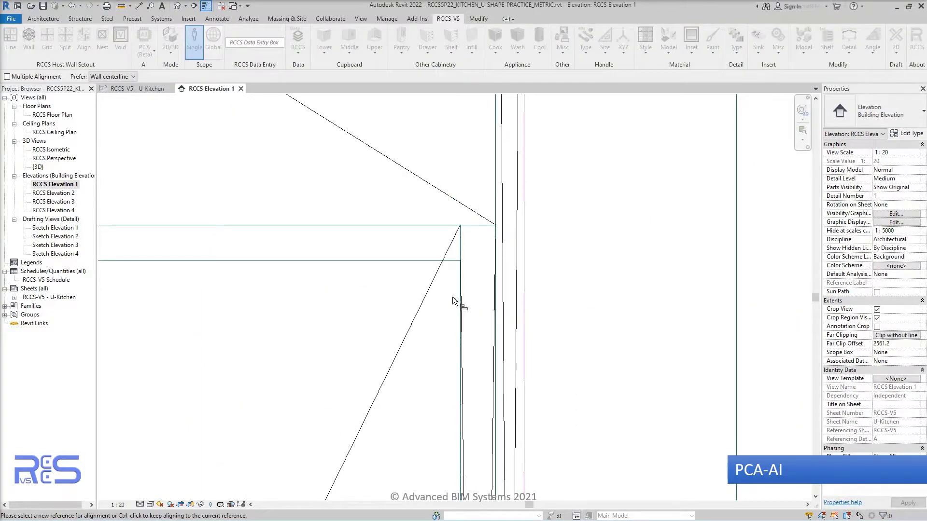
key("Escape")
key("Escape")
Step: Place a one-segment horizontal grid just under the tall unit's top grid and align it to the inner top guide
left_click(48, 40)
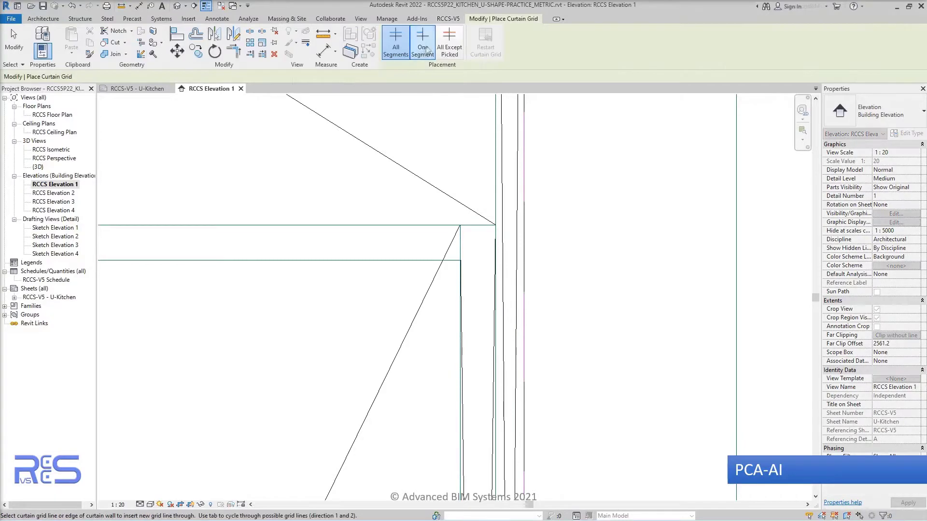
left_click(459, 268)
key("Escape")
key("a")
key("l")
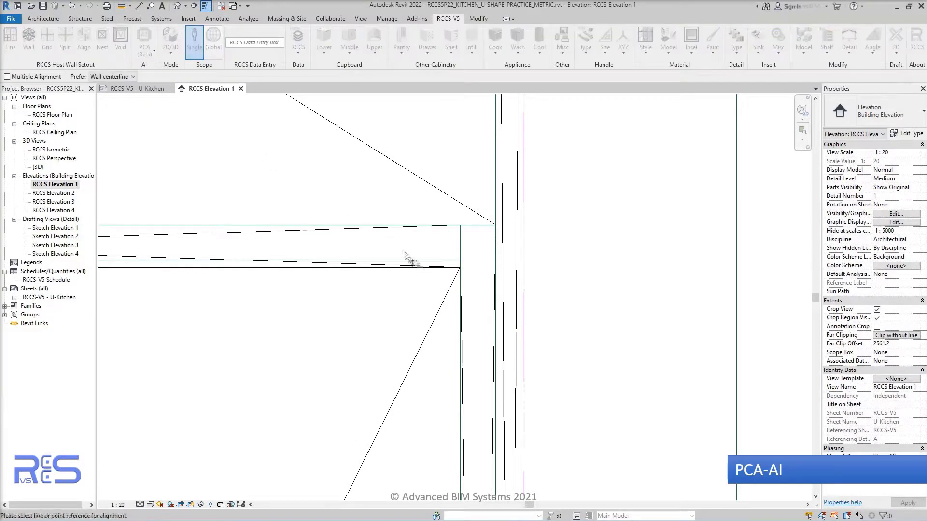
left_click(410, 267)
key("Escape")
key("Escape")
Step: Place one-segment horizontal grids along the remaining green guides in the lower part of the tall unit
scroll(412, 269, "down", 4)
middle_click_drag(256, 431, 456, 159)
middle_click_drag(372, 385, 336, 225)
left_click(46, 38)
left_click(423, 44)
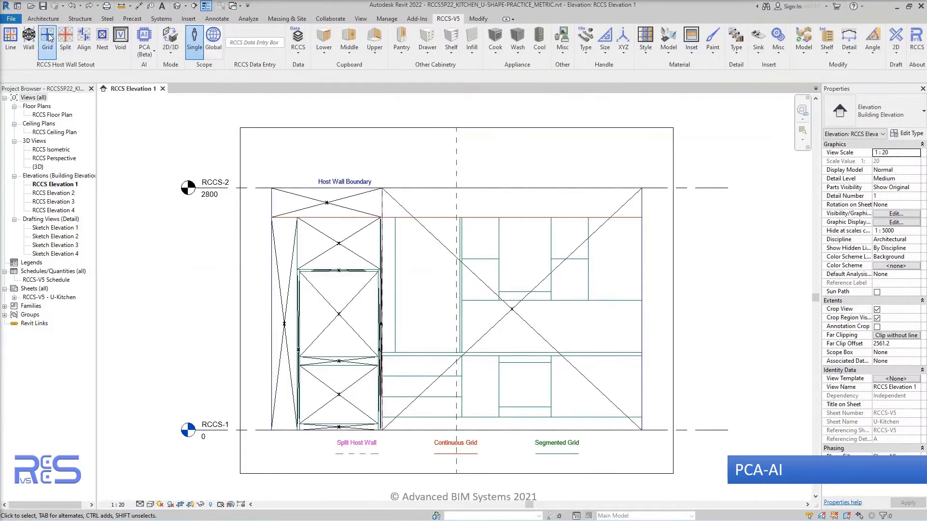
Step: Place a continuous horizontal curtain grid along the red guide line in the wider host wall
left_click(47, 38)
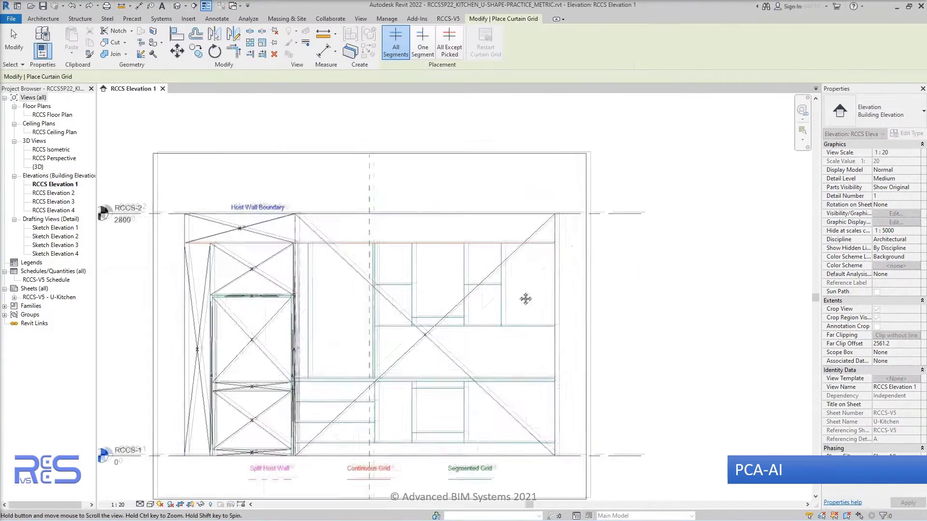
scroll(668, 213, "up", 8)
left_click(524, 235)
Step: Place full-width horizontal grids in the wider host wall along the countertop's upper and lower guides and the kickboard guide
scroll(525, 237, "down", 5)
middle_click_drag(560, 429, 563, 191)
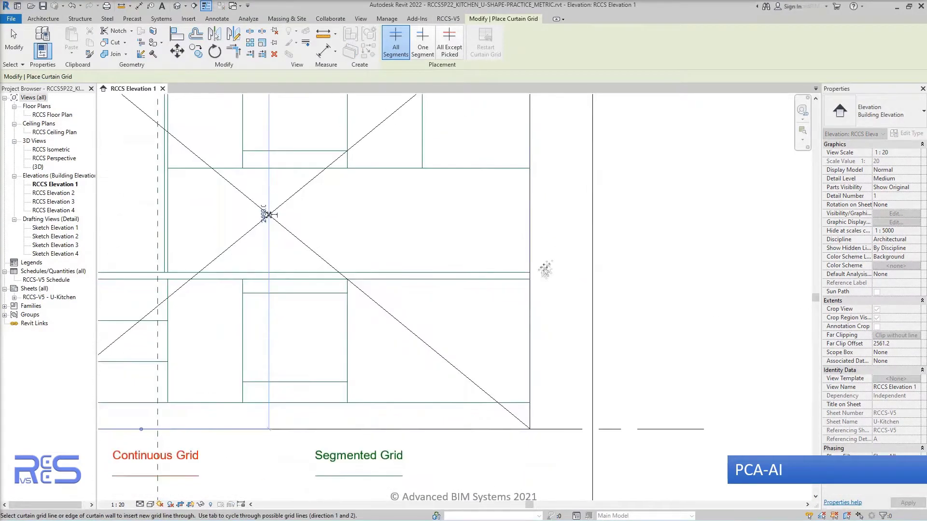
scroll(535, 268, "up", 7)
left_click(513, 263)
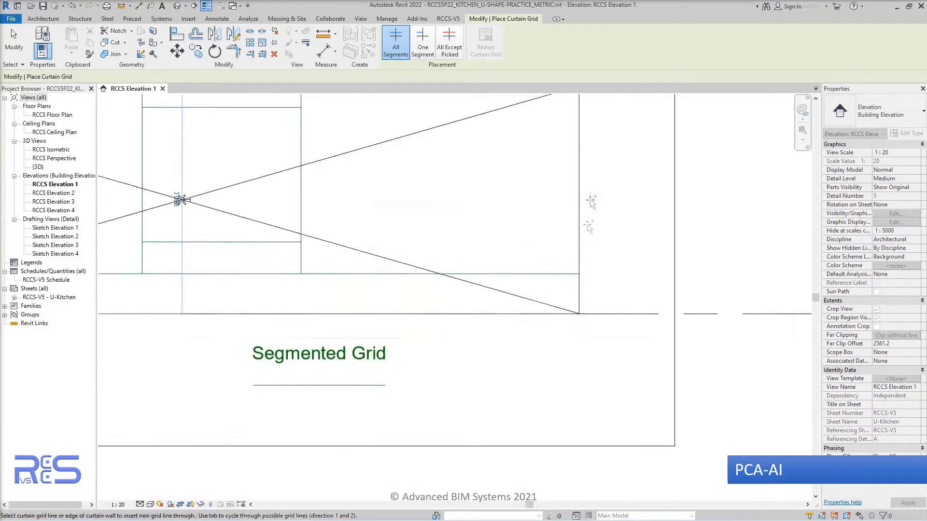
left_click(580, 278)
Step: Place one-segment vertical grids along the base cabinet guides between the kickboard and the countertop
left_click(422, 43)
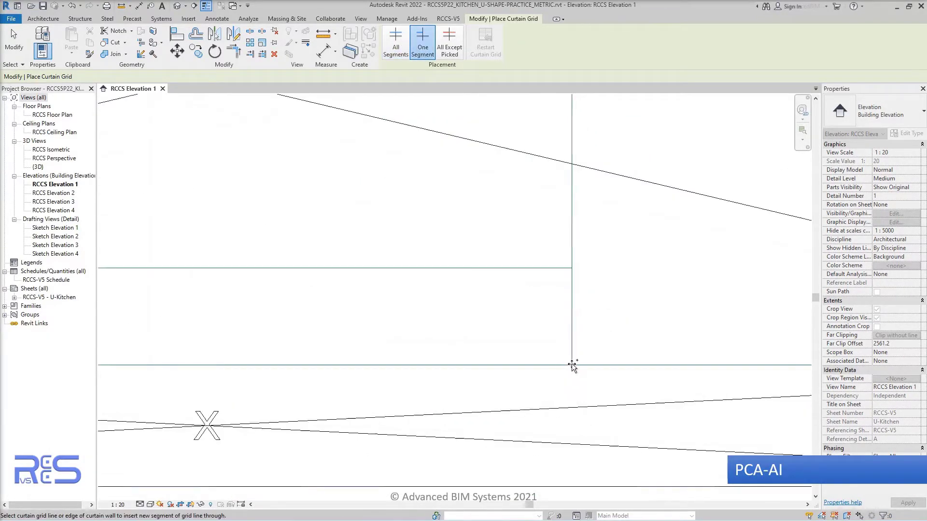
left_click(572, 365)
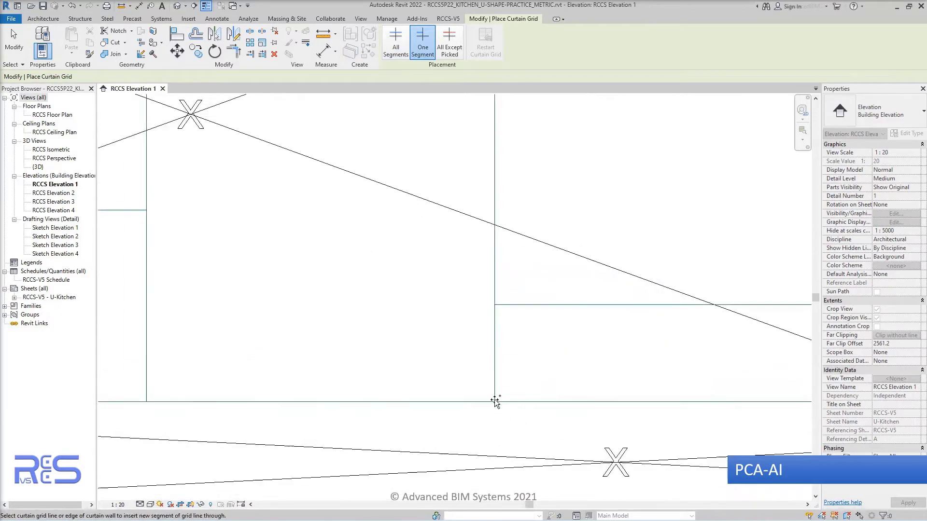
scroll(496, 402, "down", 6)
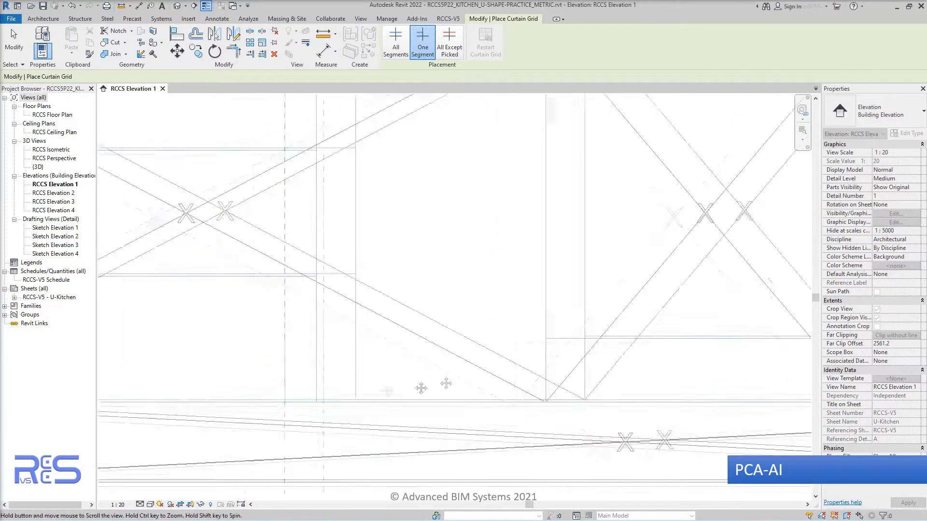
scroll(420, 389, "up", 5)
left_click(410, 370)
scroll(410, 371, "down", 5)
Step: Place one-segment horizontal grids along the two drawer guides in the leftmost base cabinet
scroll(406, 379, "up", 5)
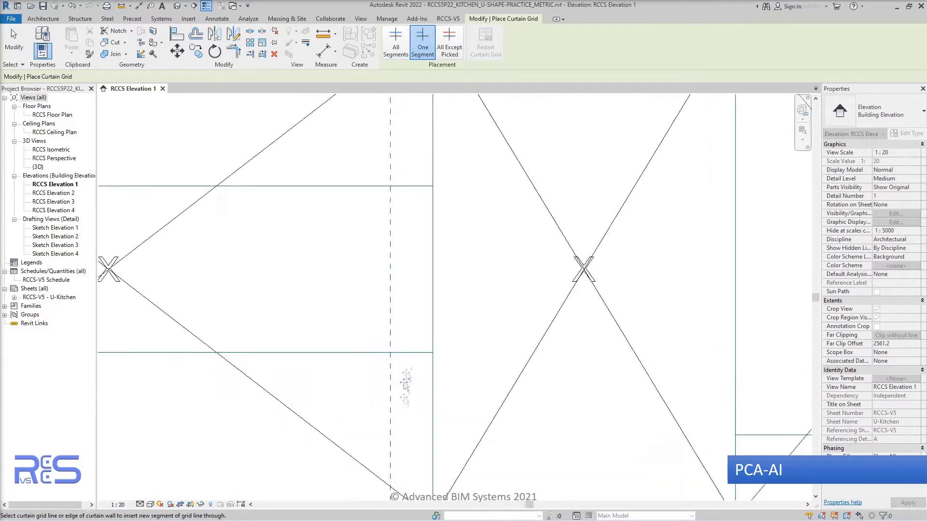
left_click(445, 345)
scroll(445, 345, "down", 3)
middle_click_drag(418, 199, 426, 380)
scroll(429, 362, "up", 5)
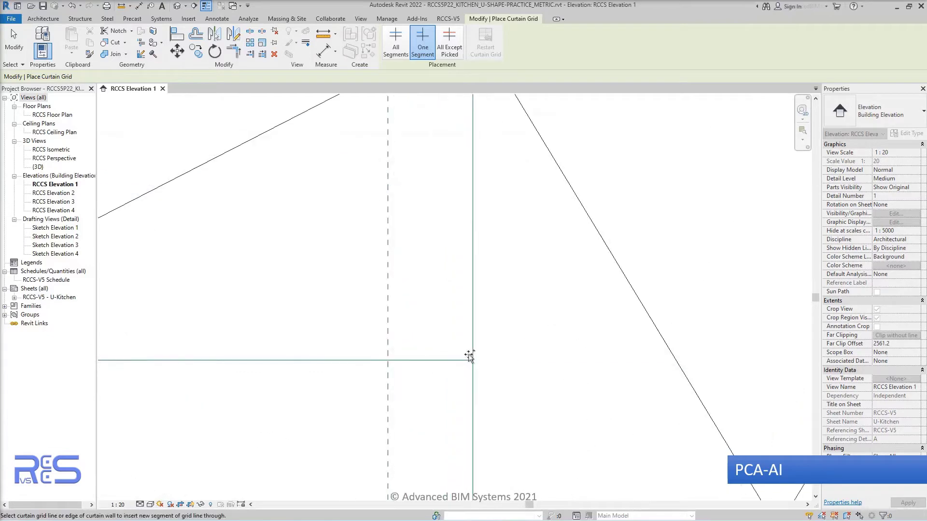
left_click(471, 359)
Step: Place a one-segment horizontal grid near the upper guide of the middle base unit and align it to the guide
scroll(471, 359, "down", 5)
middle_click_drag(661, 334, 375, 348)
scroll(349, 302, "up", 3)
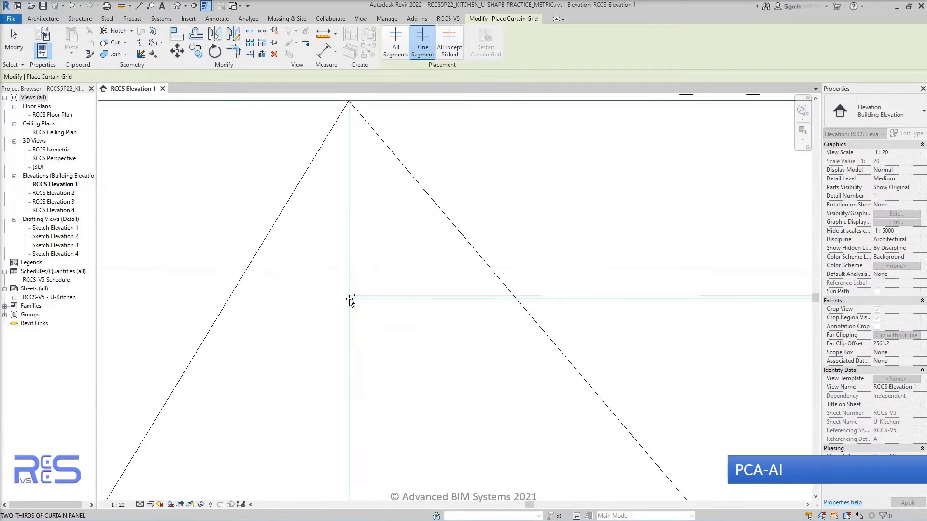
key("Escape")
left_click(85, 41)
left_click(384, 299)
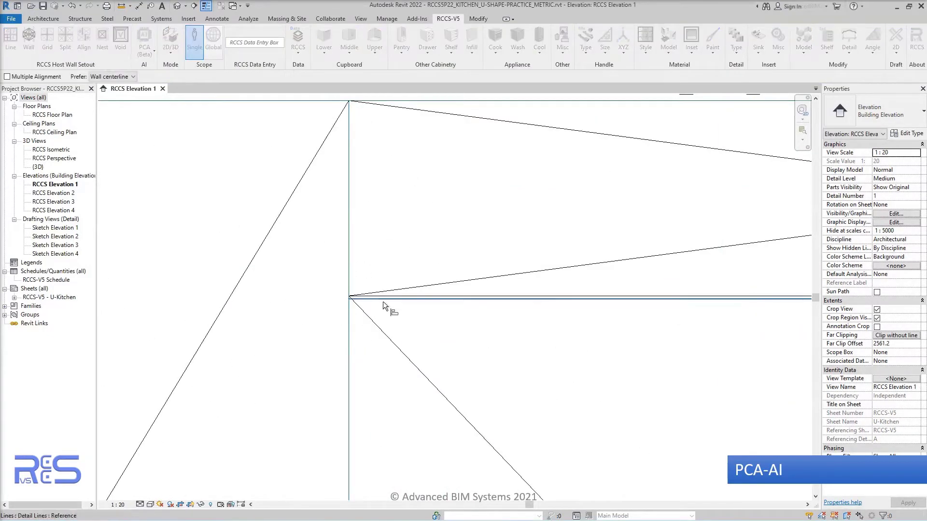
left_click(384, 297)
Step: Place a one-segment horizontal grid near the lower guide of the middle base unit
left_click(51, 47)
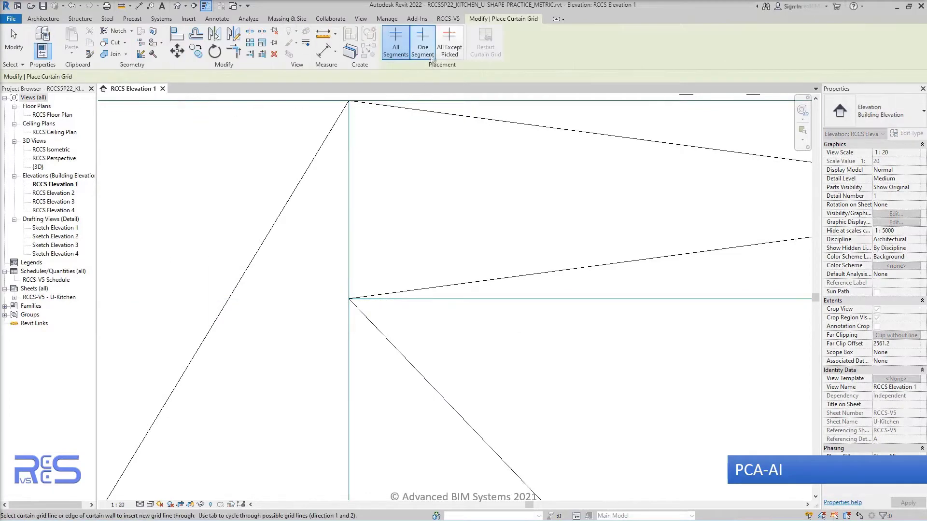
left_click(423, 44)
scroll(343, 289, "down", 5)
middle_click_drag(368, 434, 397, 114)
scroll(373, 373, "up", 5)
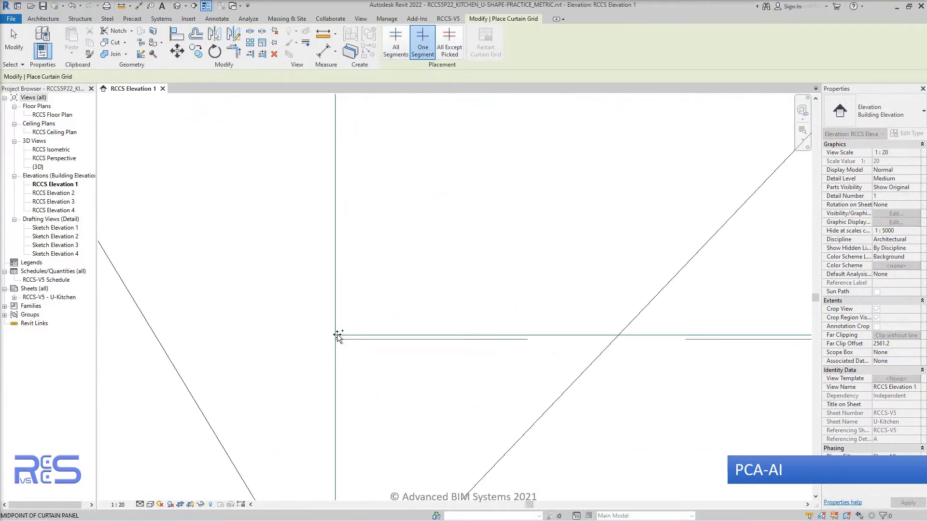
left_click(337, 336)
key("Escape")
Step: Align the middle base unit's lower horizontal grid to its green guide line
left_click(84, 41)
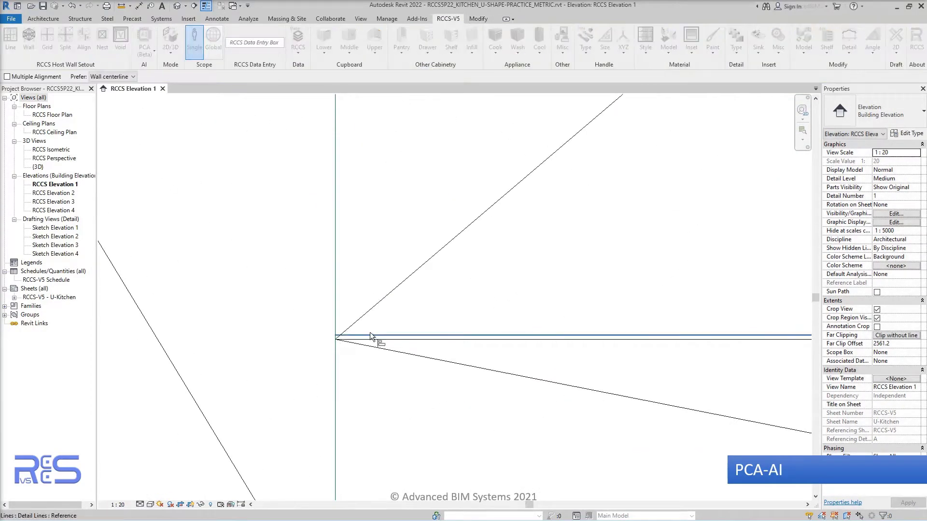
left_click(370, 335)
left_click(377, 339)
key("Escape")
key("Escape")
Step: Add the segment between countertop and red line to the vertical grid at the drawer unit's right edge
scroll(409, 415, "down", 6)
middle_click_drag(218, 175, 298, 393)
scroll(299, 394, "down", 2)
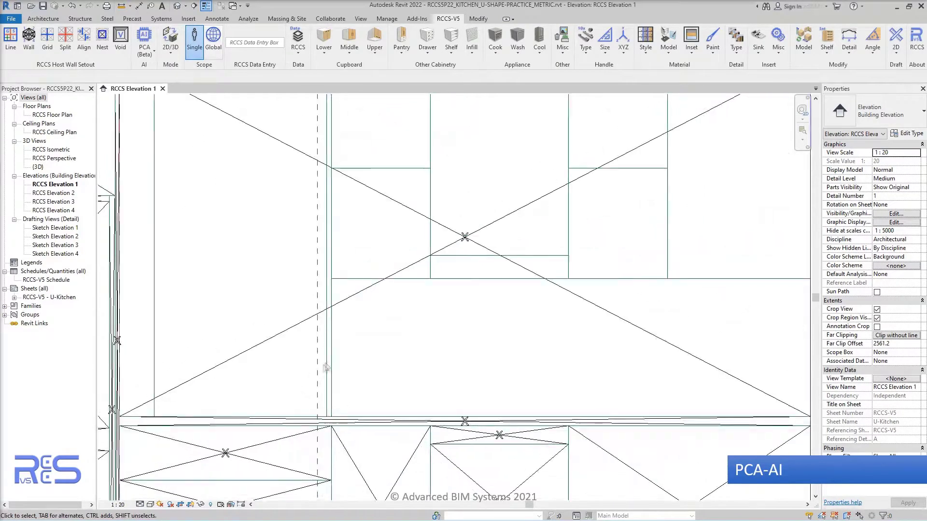
left_click(332, 360)
key("Escape")
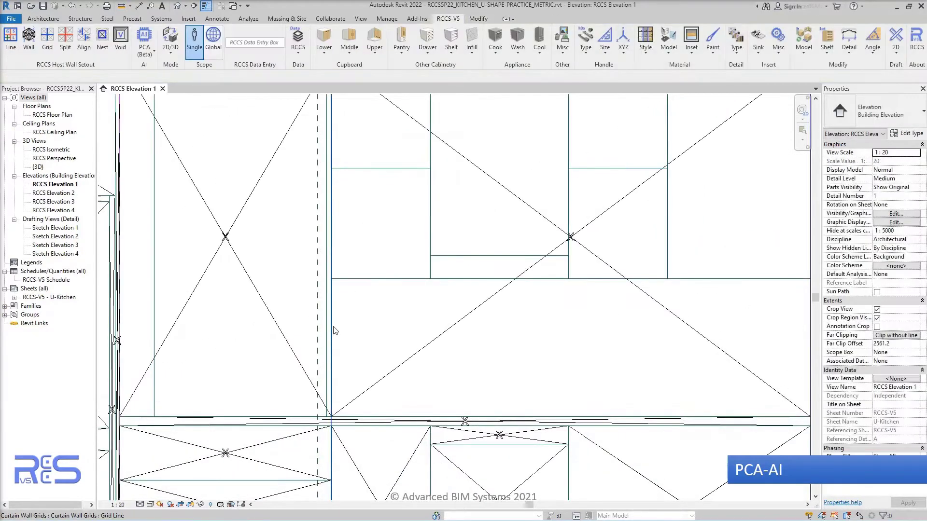
Step: Place a one-segment vertical grid along the leftmost guide between the countertop and the red line
left_click(47, 38)
left_click(423, 42)
scroll(280, 190, "up", 8)
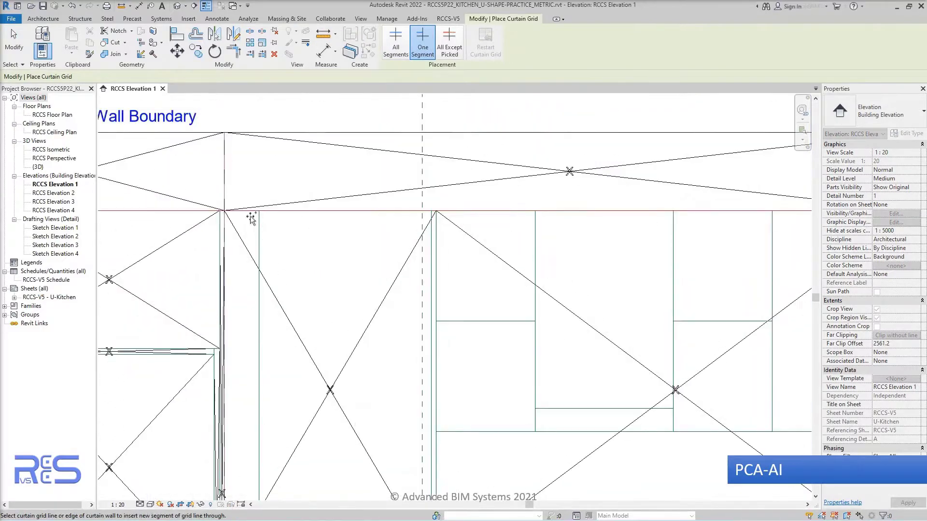
scroll(212, 226, "down", 3)
Step: Place a one-segment vertical grid just left of the extended drawer-edge grid and align it to the adjacent green guide
scroll(606, 237, "up", 4)
middle_click_drag(601, 229, 273, 280)
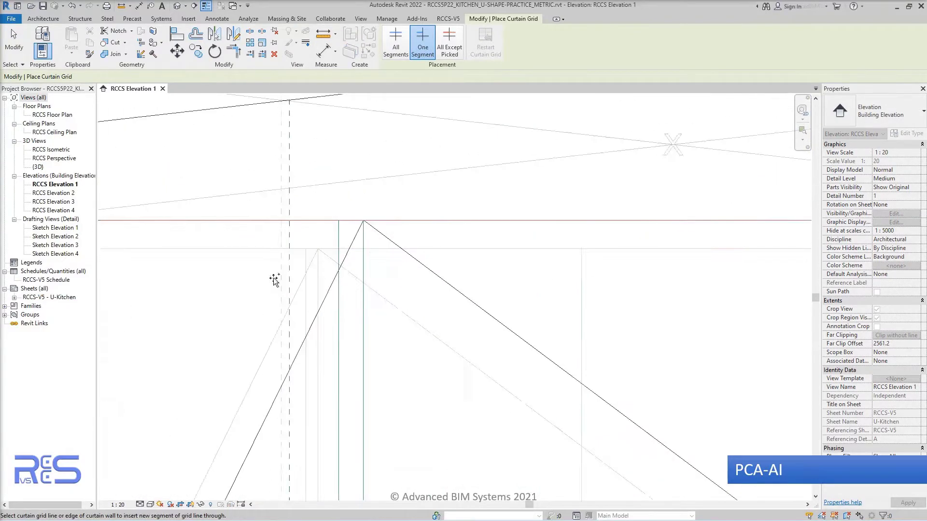
left_click(322, 222)
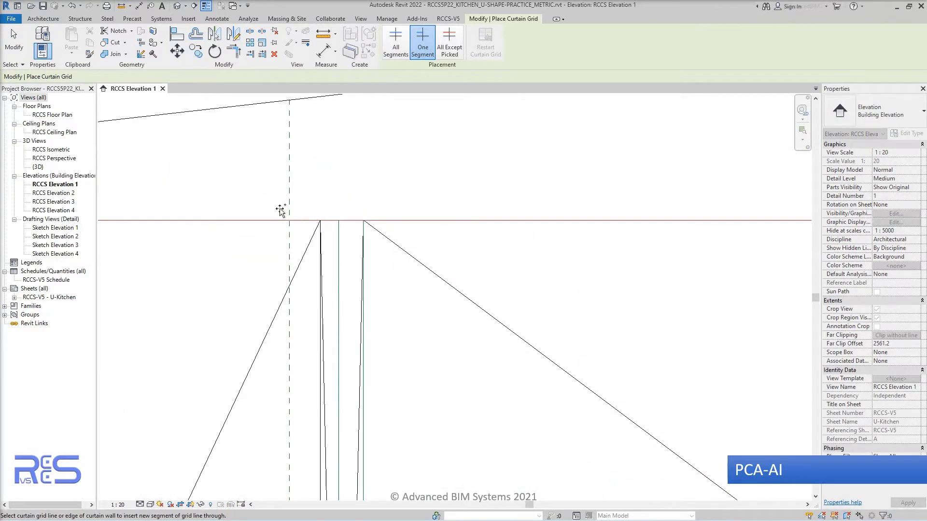
key("Escape")
left_click(85, 40)
left_click(337, 287)
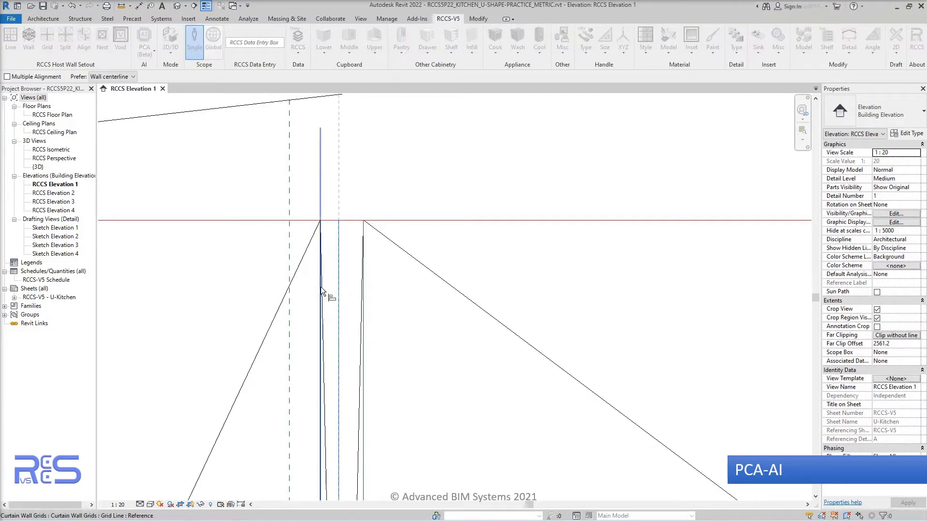
left_click(321, 288)
key("Escape")
Step: Place a one-segment horizontal grid along the bottom guide of the upper cabinets
scroll(252, 205, "down", 6)
middle_click_drag(304, 404, 330, 286)
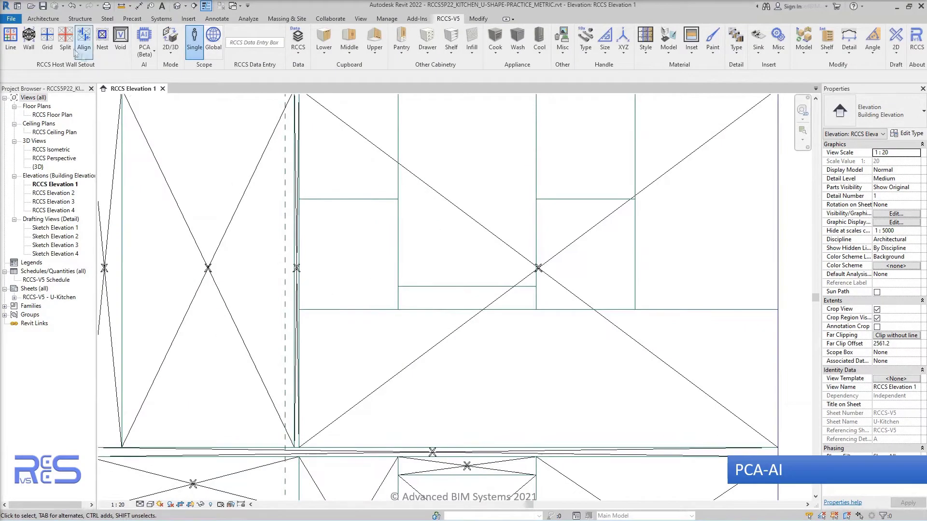
left_click(47, 39)
left_click(422, 43)
scroll(301, 312, "up", 5)
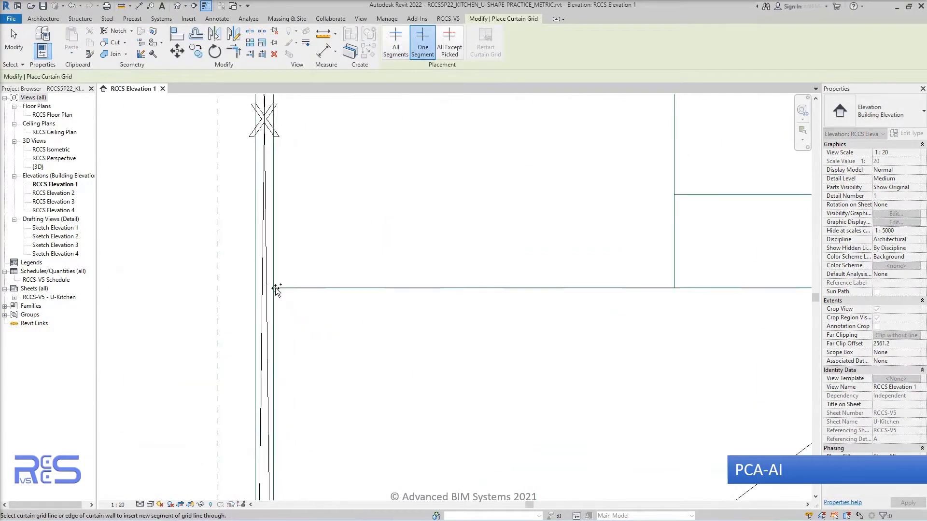
left_click(275, 287)
key("Escape")
Step: Add the upper-cabinet segments to the two existing vertical grids that run along the middle unit's side guides
scroll(295, 305, "down", 5)
middle_click_drag(296, 305, 237, 361)
left_click(330, 287)
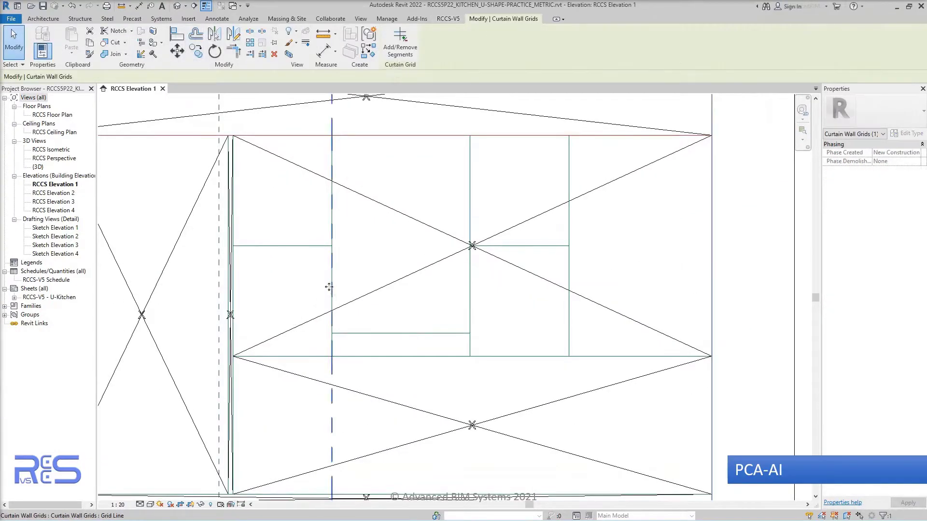
left_click(400, 47)
left_click(333, 262)
left_click(469, 294)
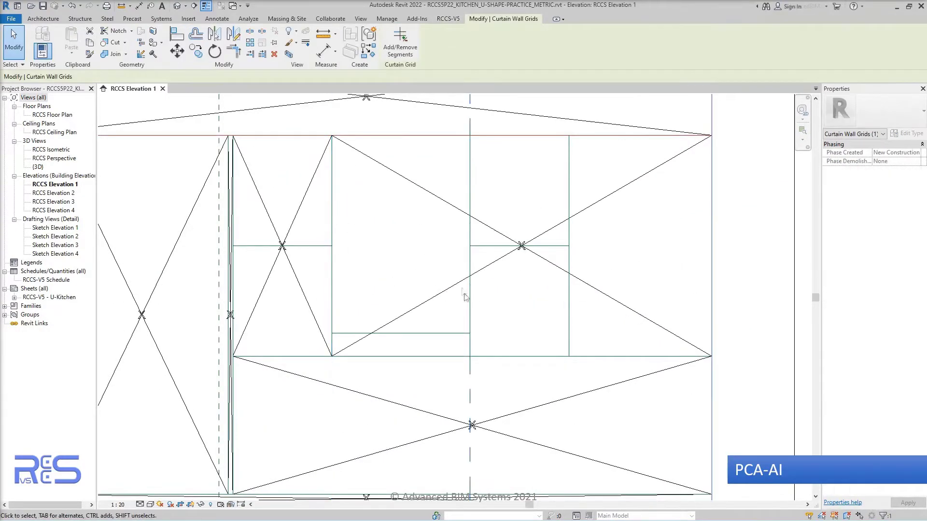
left_click(472, 290)
key("Escape")
key("Escape")
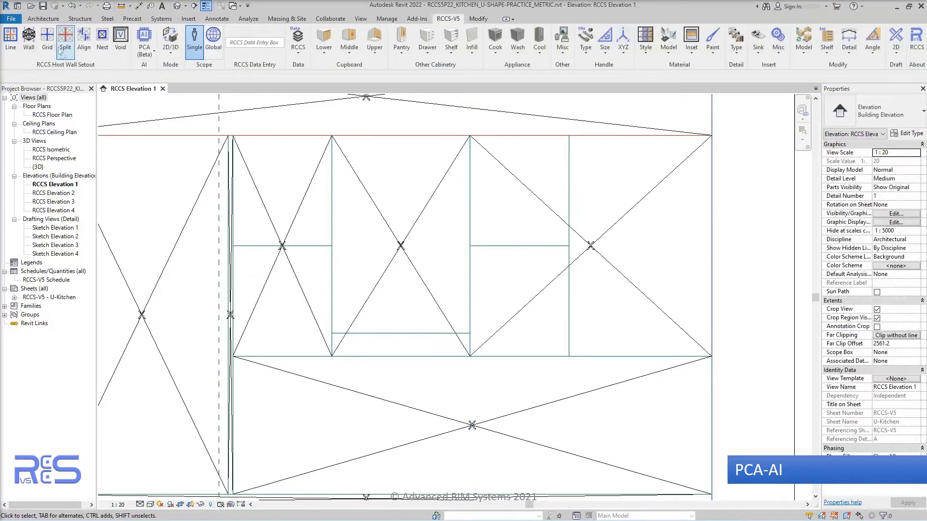
Step: Place a one-segment vertical grid along the rightmost green guide of the upper cabinets in RCCS Elevation 1
key("c")
key("g")
left_click(423, 44)
scroll(569, 366, "up", 5)
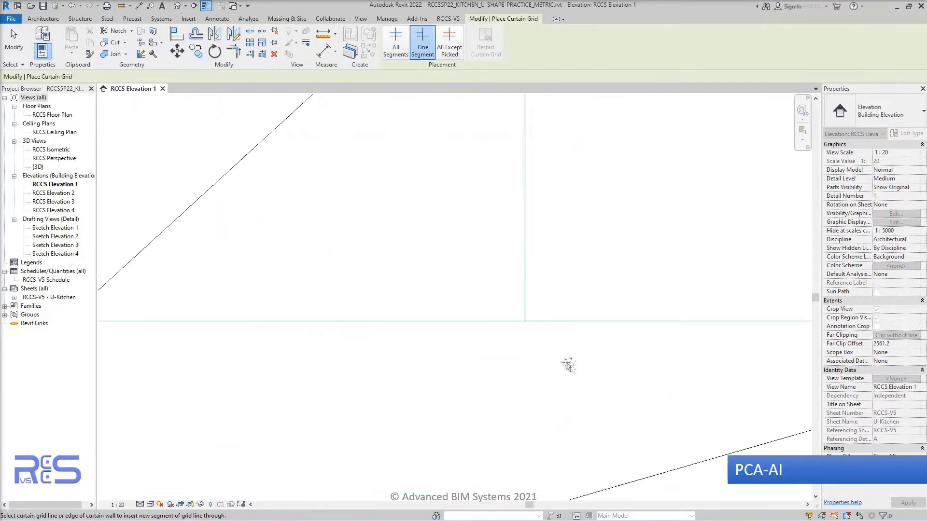
scroll(527, 322, "down", 5)
key("Escape")
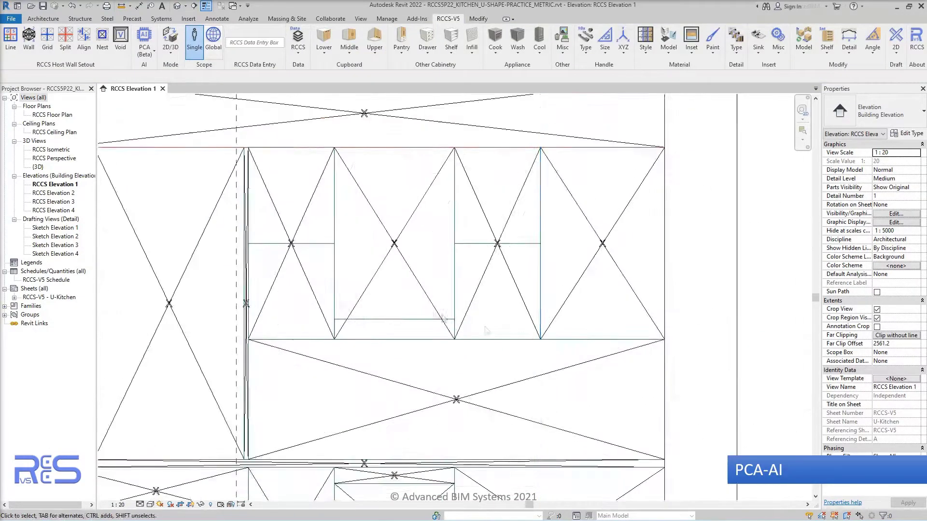
Step: Place one-segment horizontal grids along the first upper cabinet's mid-height guide and the second cabinet's low guide
key("c")
key("g")
scroll(279, 305, "up", 5)
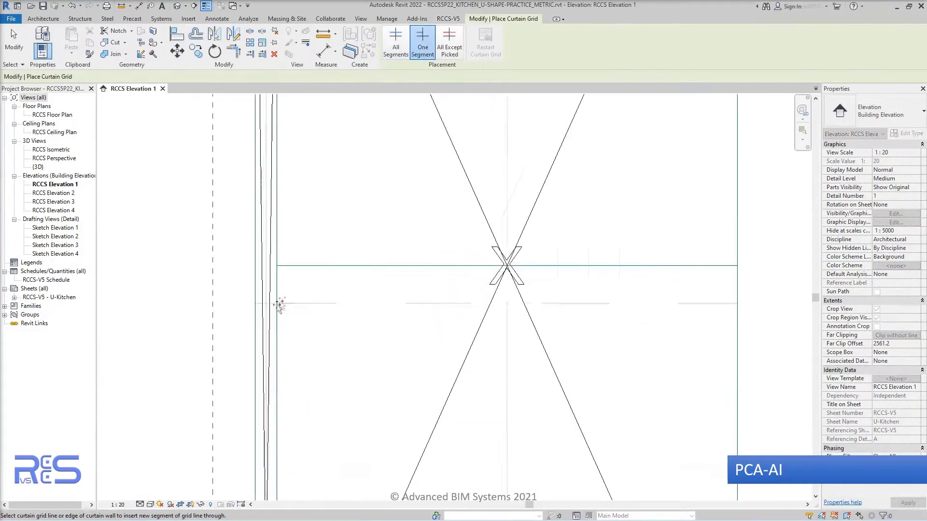
left_click(280, 266)
scroll(279, 264, "down", 5)
scroll(256, 287, "up", 5)
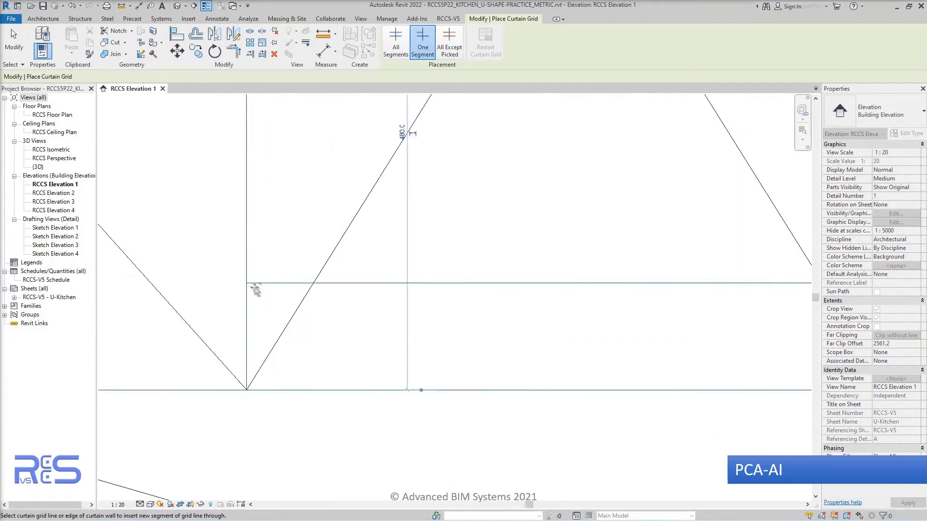
left_click(250, 283)
key("Escape")
Step: Add the third upper cabinet's segment to the existing mid-height horizontal grid line
scroll(331, 337, "down", 6)
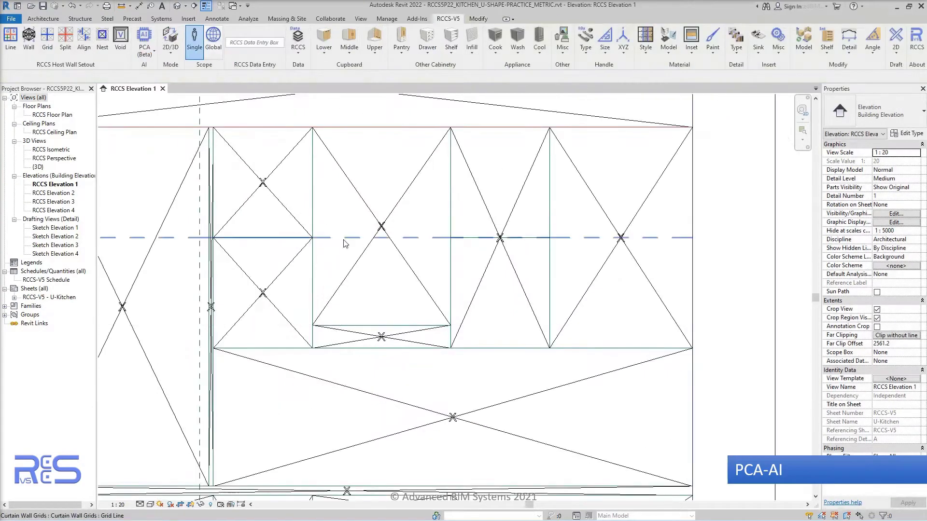
left_click(345, 238)
left_click(399, 47)
left_click(457, 237)
left_click(464, 211)
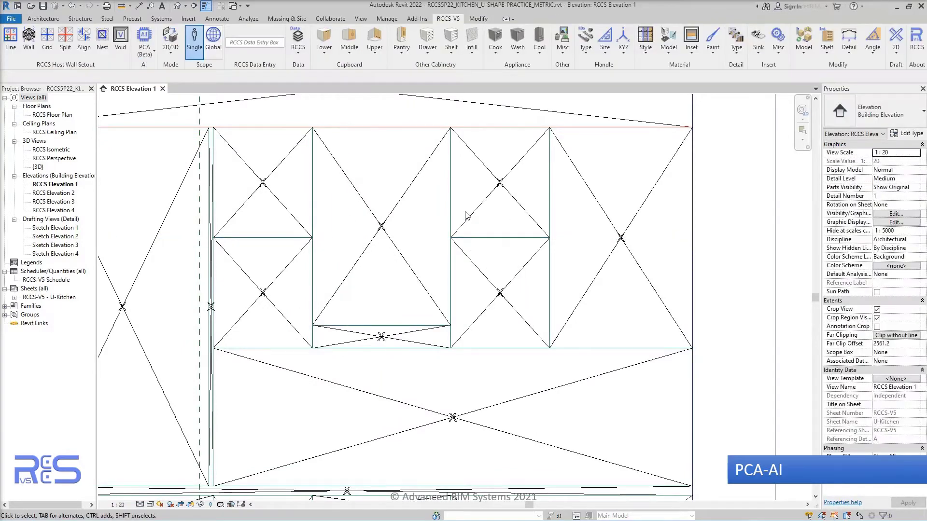
middle_click(464, 211)
middle_click(464, 212)
Step: Open RCCS Elevation 2 and place continuous horizontal grids along the host wall's upper and lower red guides
double_click(65, 194)
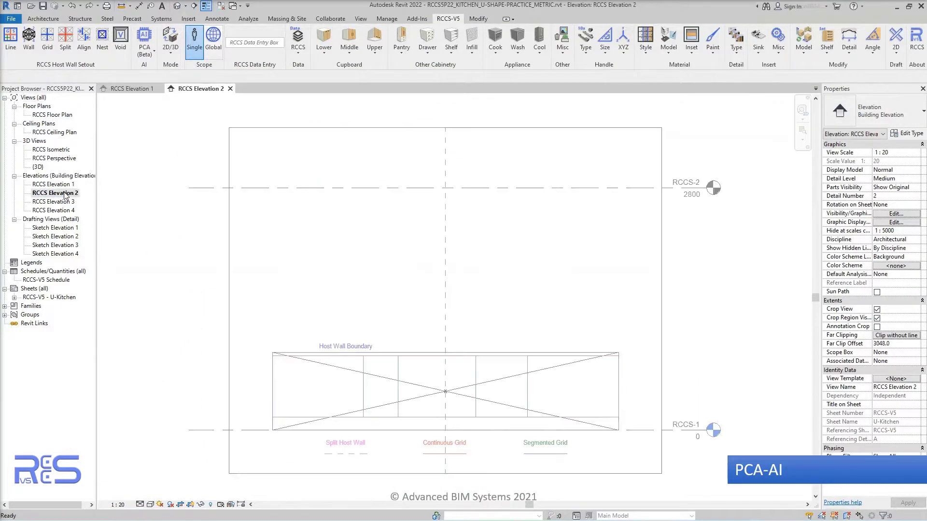
left_click(48, 38)
scroll(272, 370, "up", 5)
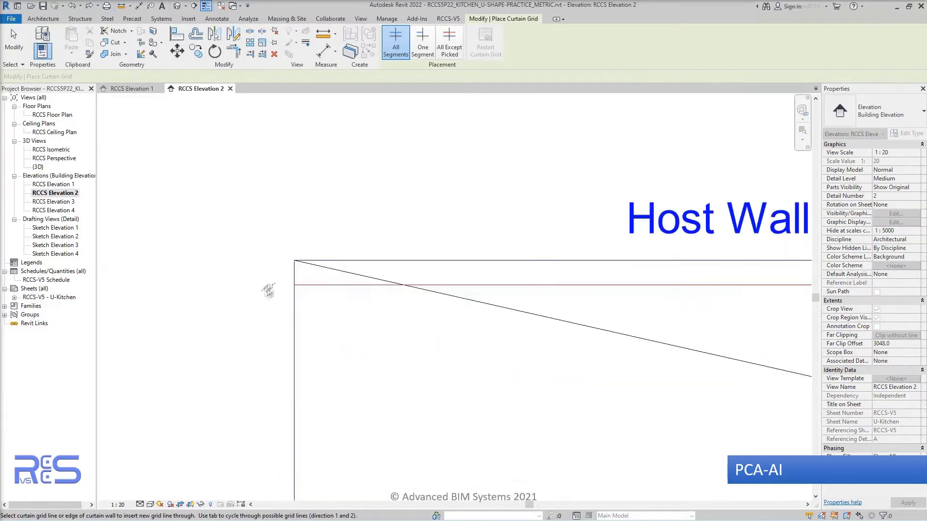
scroll(248, 445, "down", 2)
scroll(328, 469, "up", 3)
left_click(173, 376)
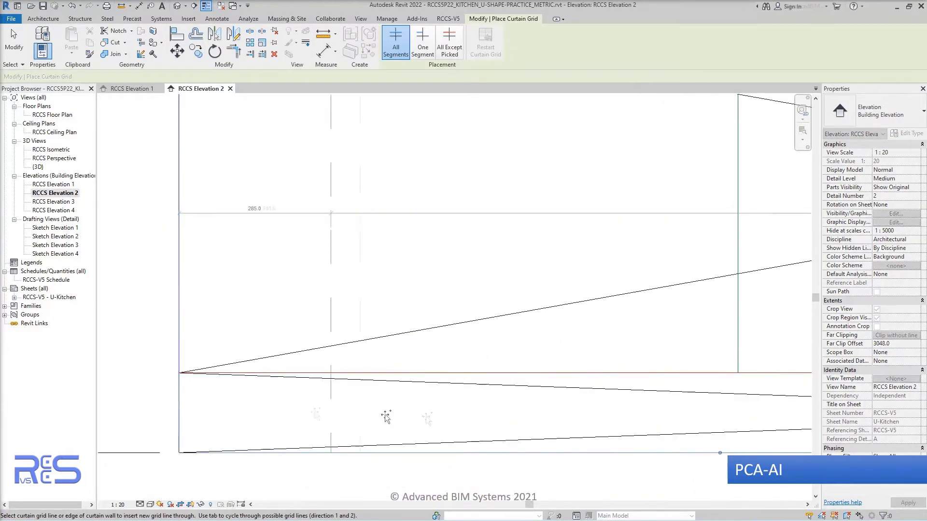
Step: Place one-segment vertical grids along the first two green guides from the left in RCCS Elevation 2
middle_click_drag(605, 417, 283, 463)
left_click(418, 39)
scroll(413, 428, "up", 3)
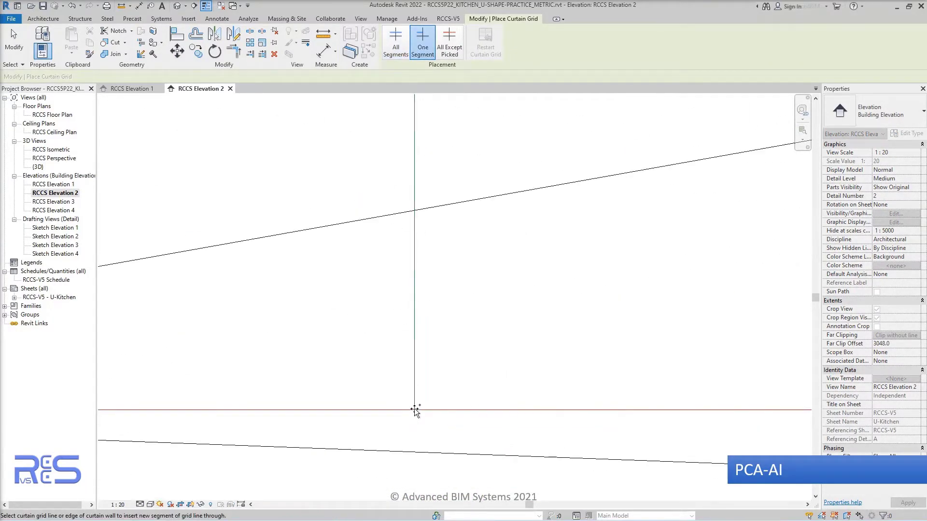
left_click(414, 409)
scroll(415, 408, "down", 2)
middle_click_drag(634, 412, 370, 423)
scroll(369, 423, "up", 3)
left_click(381, 398)
scroll(376, 394, "down", 3)
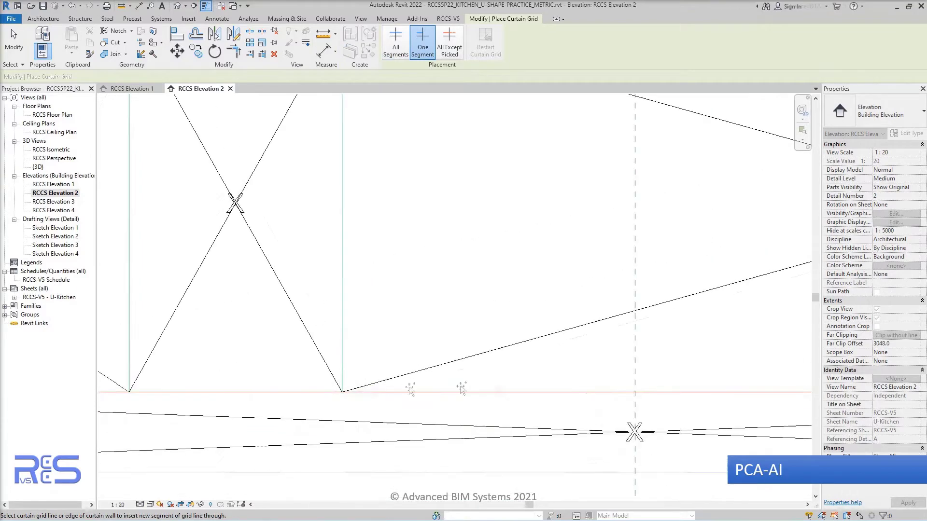
Step: Place one-segment vertical grids along the two remaining green guides right of the reference centre line in RCCS Elevation 2
middle_click_drag(591, 401, 147, 418)
scroll(377, 418, "up", 3)
left_click(376, 386)
scroll(376, 386, "down", 3)
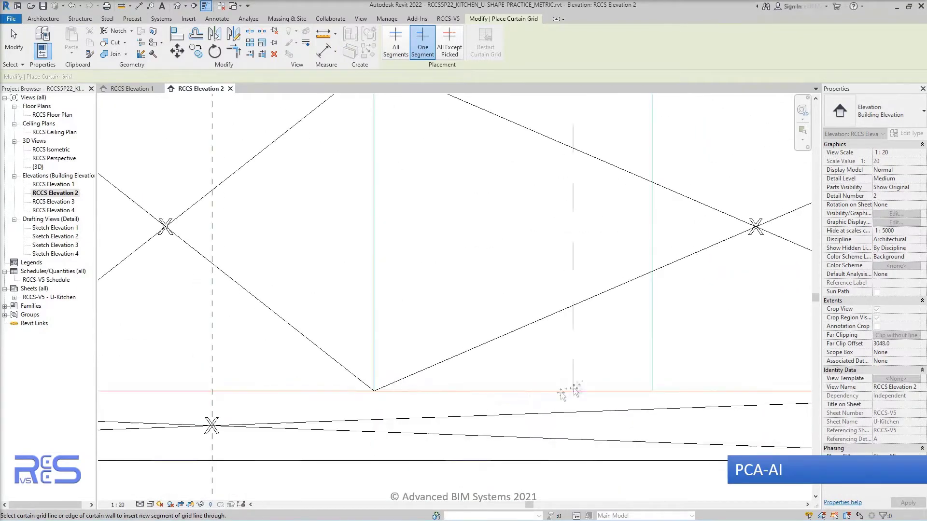
middle_click_drag(653, 396, 355, 402)
scroll(355, 401, "up", 3)
left_click(352, 380)
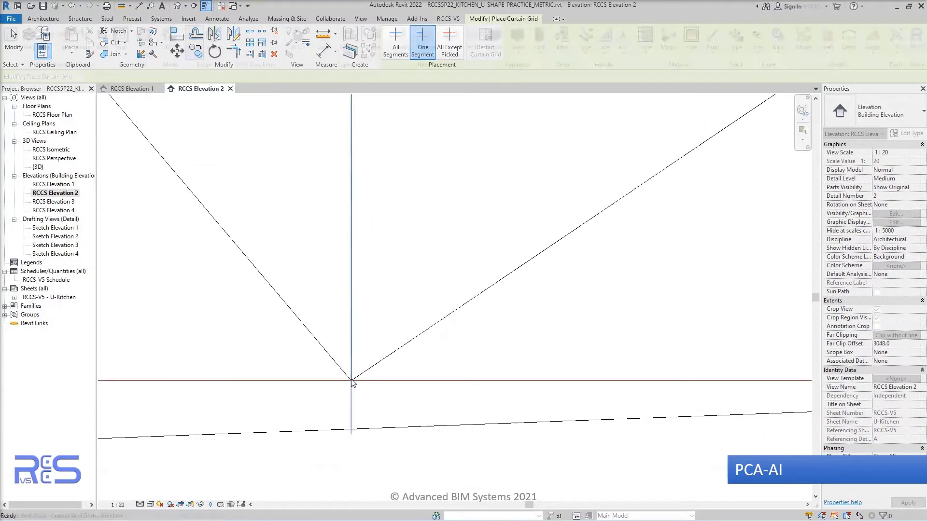
key("Escape")
key("Escape")
key("z")
key("f")
Step: Open RCCS Elevation 3 and place continuous horizontal grids along the host wall's upper and lower red guides
double_click(67, 204)
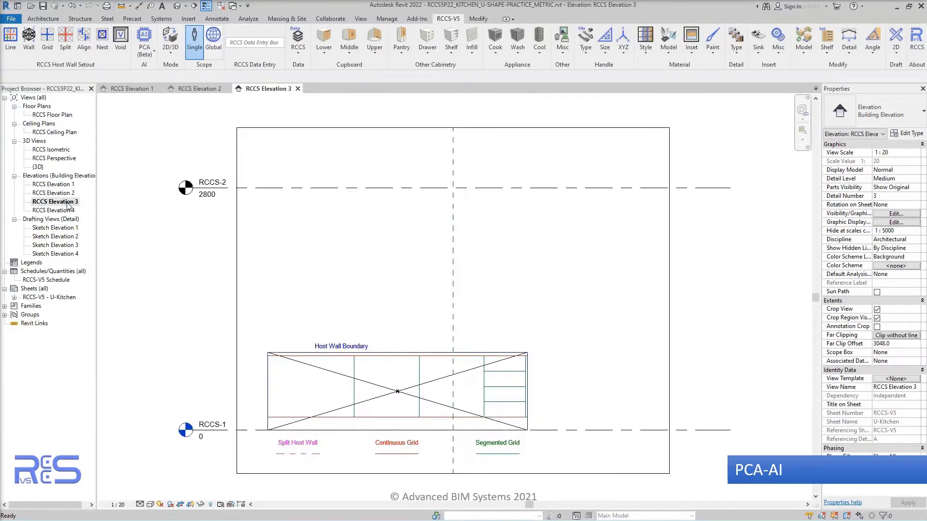
left_click(49, 54)
scroll(217, 325, "up", 5)
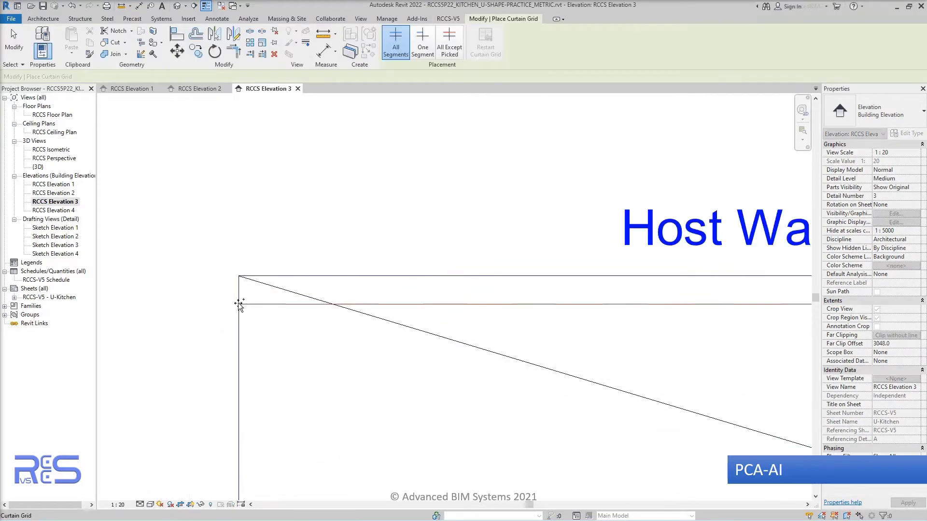
scroll(213, 288, "down", 3)
scroll(216, 418, "up", 5)
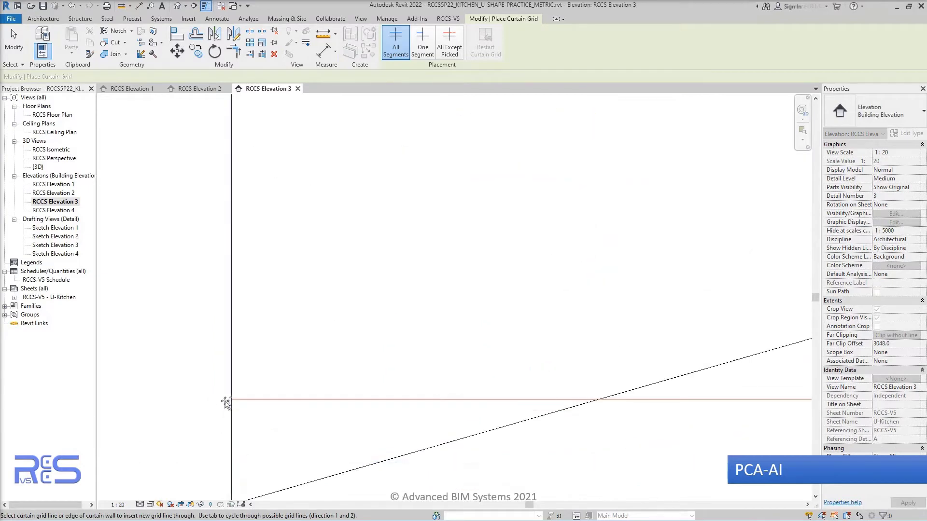
Step: Place one-segment vertical grids along the two green guides left of the drawer stack in RCCS Elevation 3
left_click(421, 52)
scroll(309, 338, "down", 3)
scroll(333, 344, "up", 5)
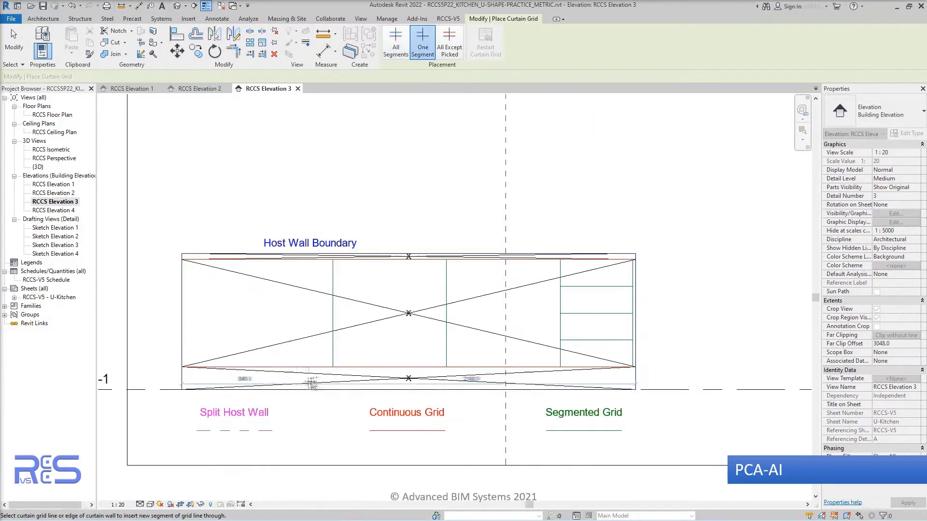
scroll(334, 342, "down", 3)
scroll(306, 390, "up", 4)
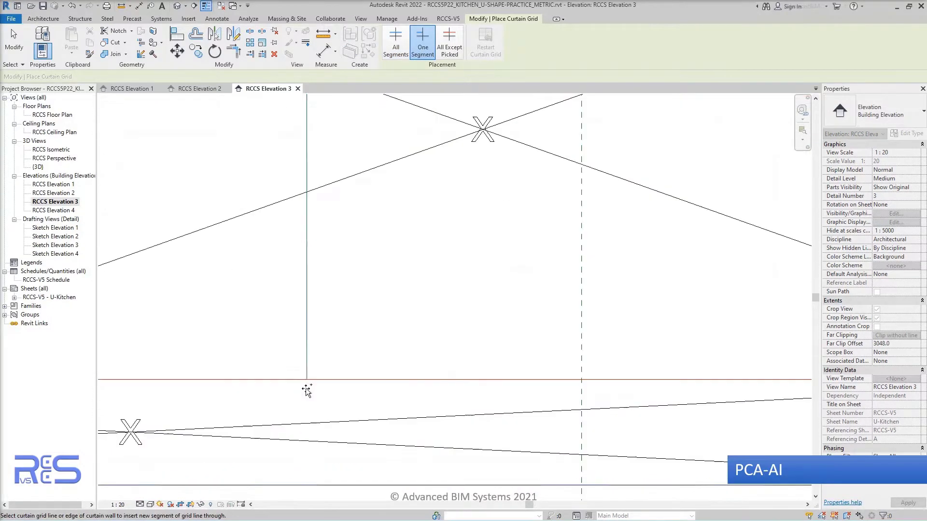
Step: Place one-segment vertical grids along both side guides of the drawer stack
scroll(308, 380, "down", 3)
scroll(311, 413, "up", 4)
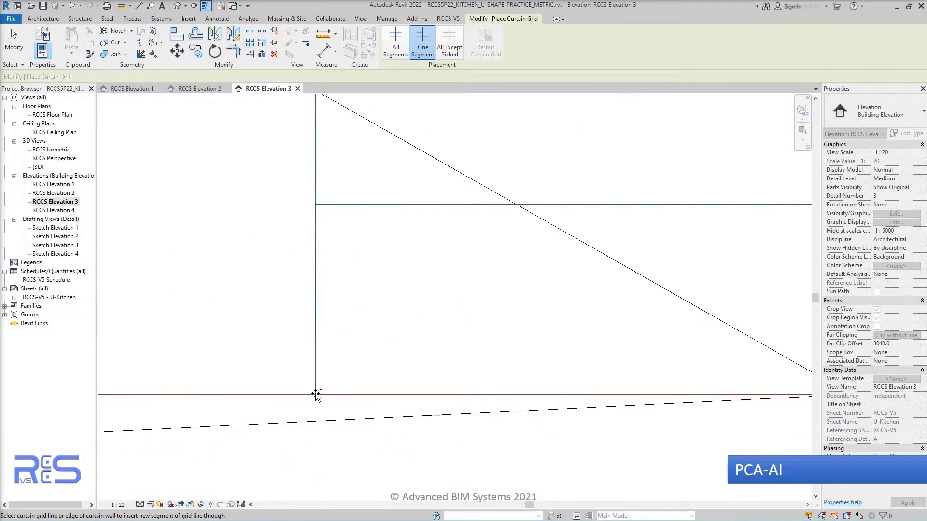
scroll(316, 395, "down", 3)
scroll(430, 418, "up", 4)
scroll(439, 403, "down", 3)
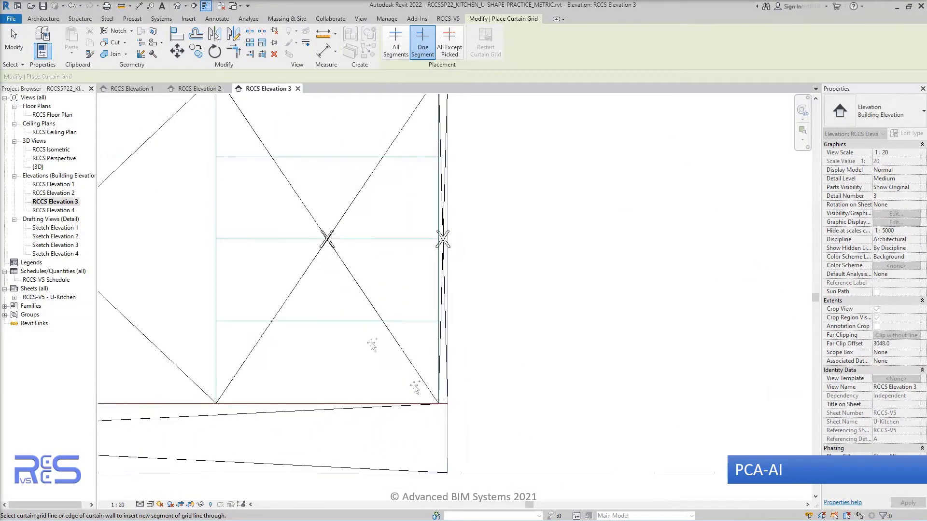
Step: Divide the drawer stack with one-segment horizontal grids along its three green drawer guides
scroll(276, 355, "up", 3)
left_click(284, 349)
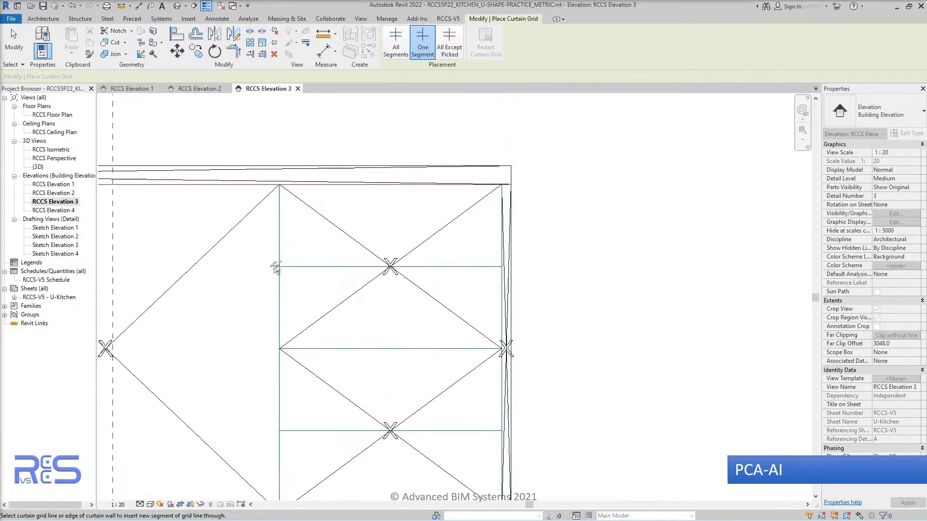
left_click(257, 307)
left_click(280, 429)
key("Escape")
middle_click(360, 410)
middle_click(359, 410)
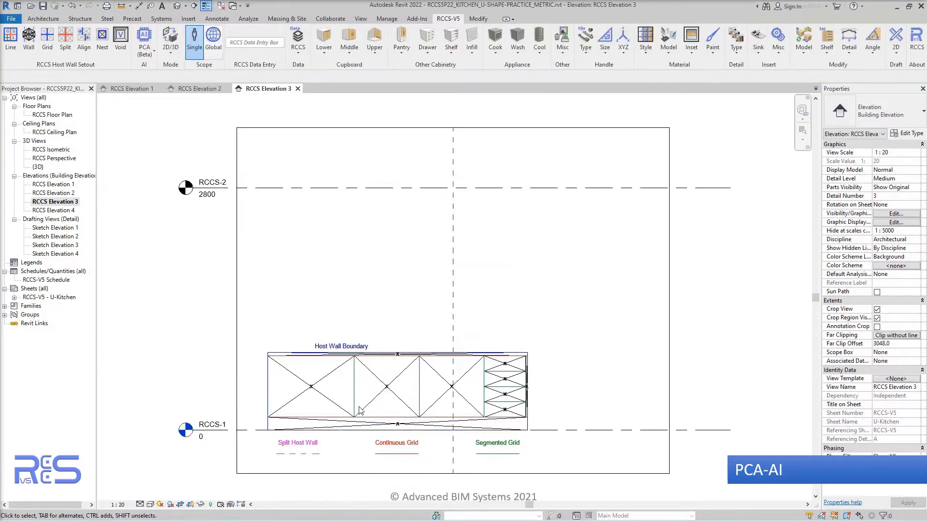
Step: Open the RCCS-V5 - U-Kitchen sheet and activate its isometric viewport for the PCA-AI cabinet generation
double_click(65, 297)
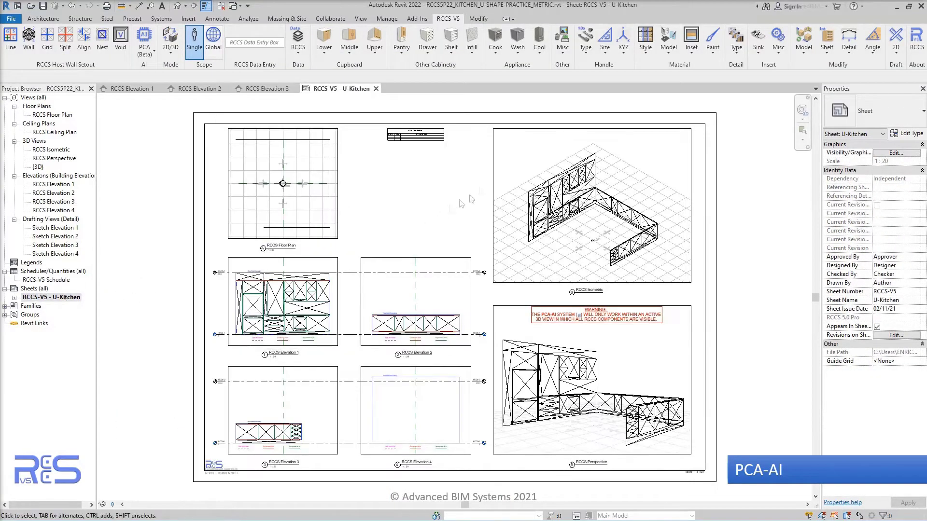
double_click(523, 172)
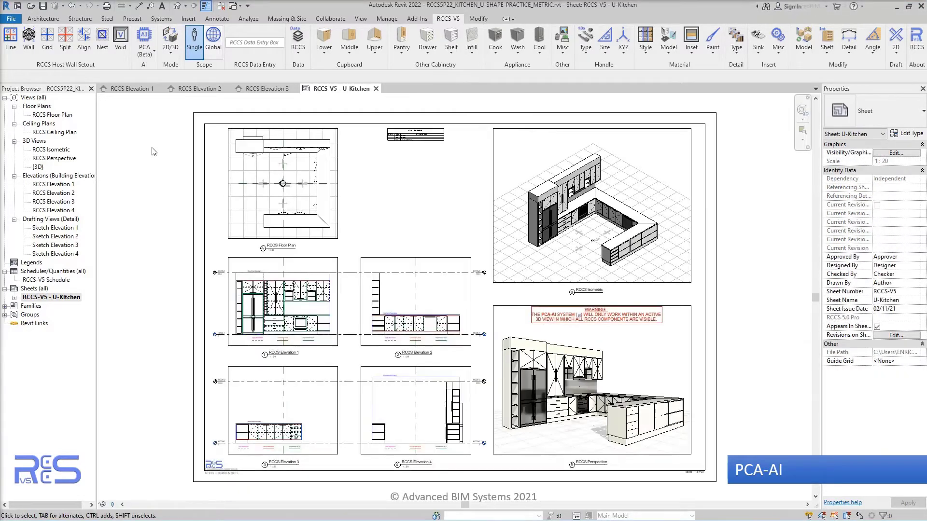
Step: Open the default 3D view and join the adjoining bulkhead and benchtop boxes
left_click(178, 6)
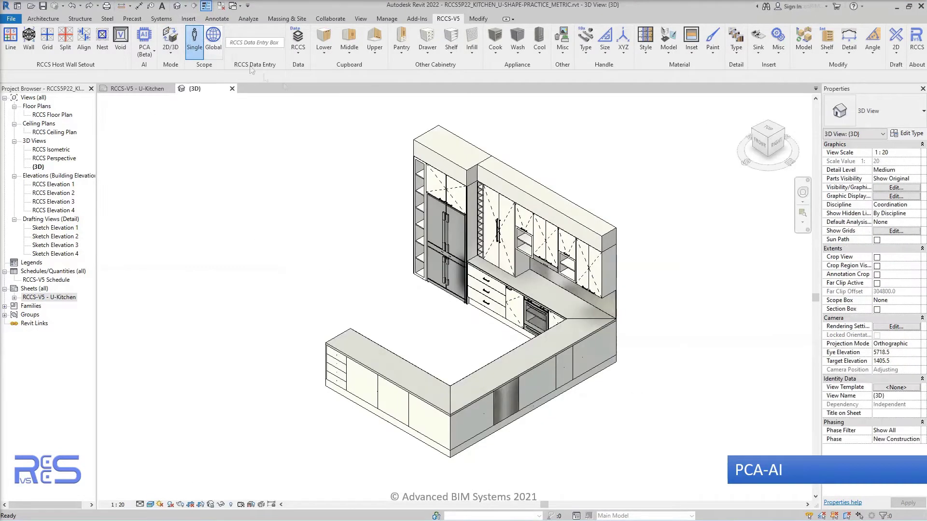
left_click(804, 53)
left_click(821, 146)
scroll(552, 185, "up", 3)
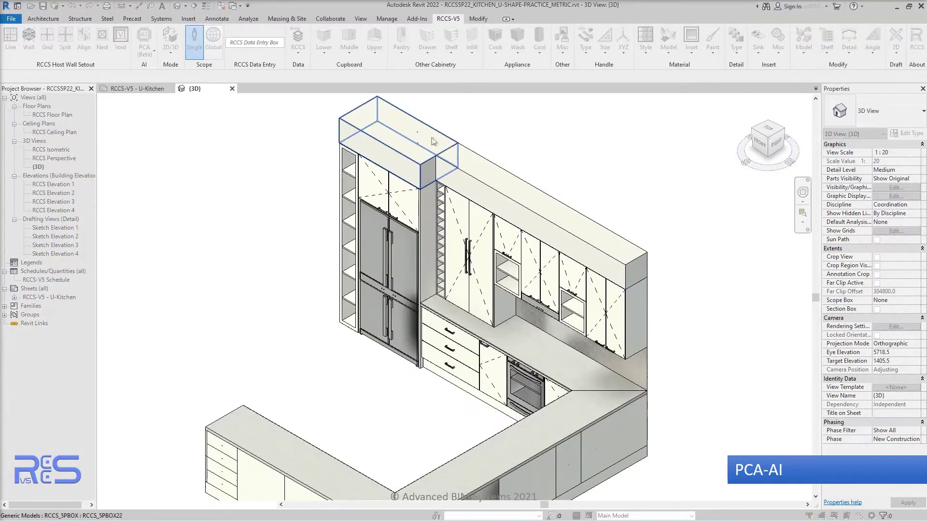
middle_click_drag(686, 397, 639, 248)
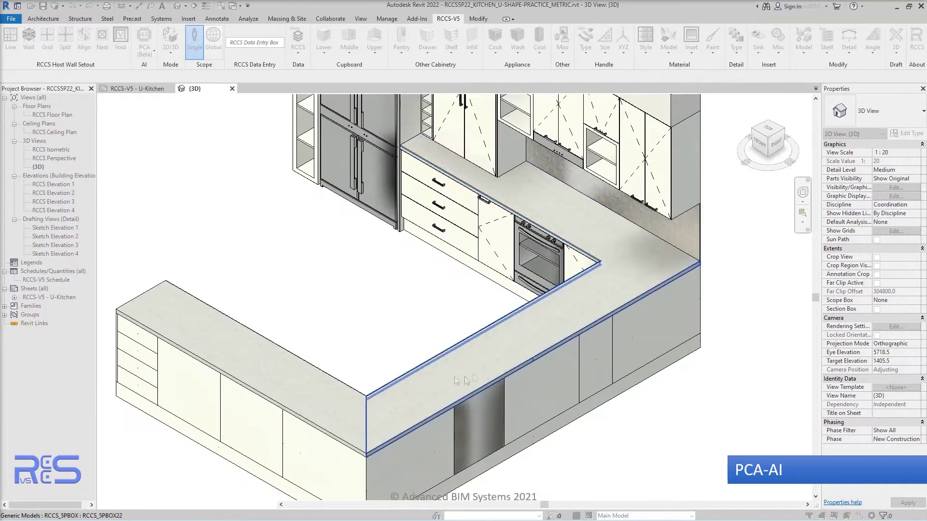
right_click(365, 299)
left_click(373, 305)
Step: Place the double-bowl sink RCCS SINK01 on the benchtop beside the dishwasher
scroll(360, 297, "down", 2)
middle_click_drag(360, 298, 496, 223, "shift")
scroll(413, 198, "up", 3)
scroll(412, 198, "up", 1)
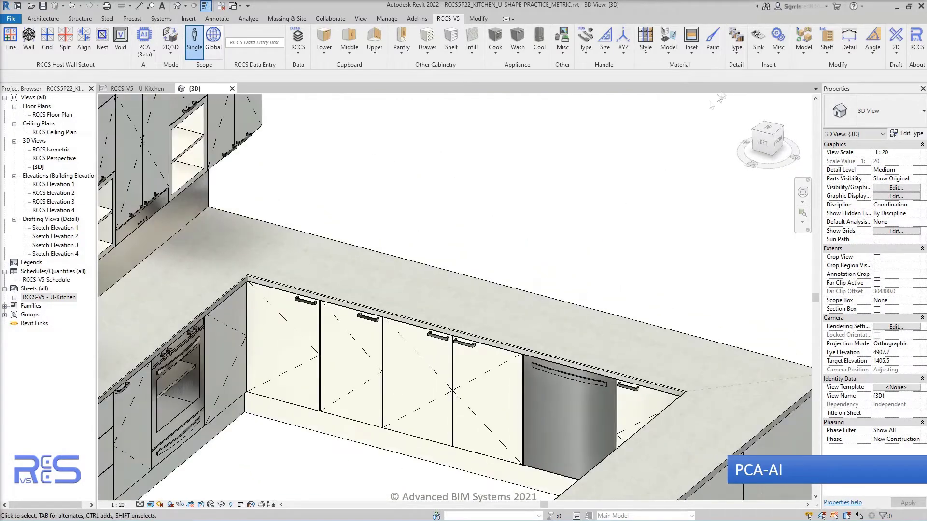
left_click(758, 48)
left_click(768, 69)
middle_click_drag(495, 301, 468, 324, "shift")
scroll(471, 321, "up", 1)
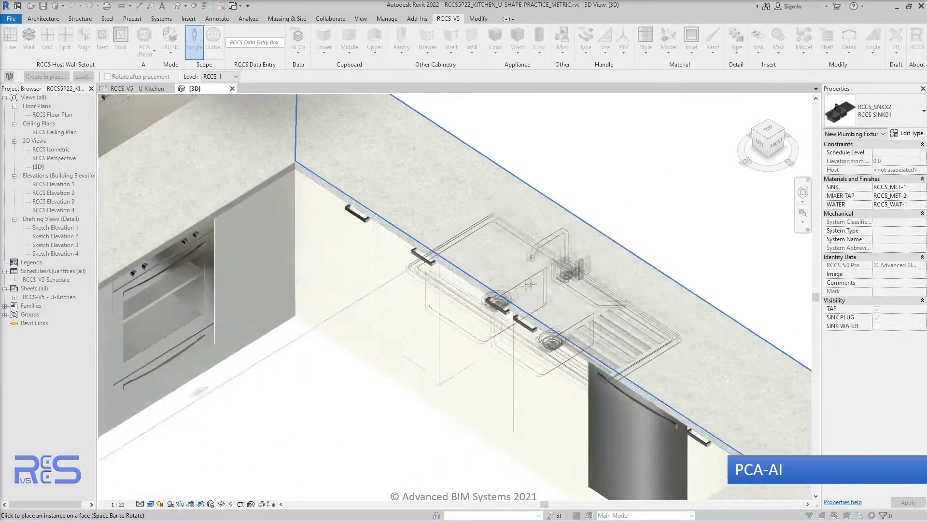
left_click(549, 265)
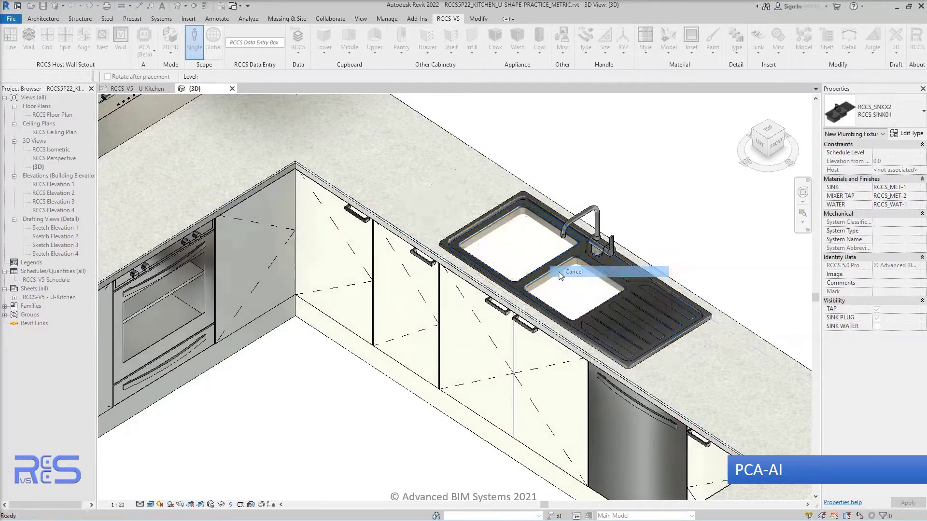
Step: Place the cooktop RCCS INCT01 on the benchtop directly above the oven
middle_click_drag(549, 265, 527, 311, "shift")
scroll(392, 278, "up", 2)
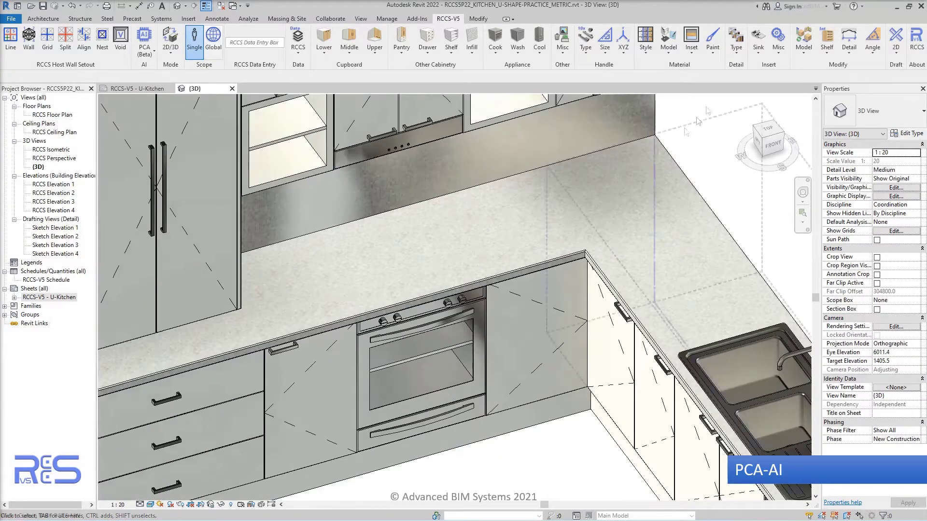
left_click(778, 48)
left_click(787, 69)
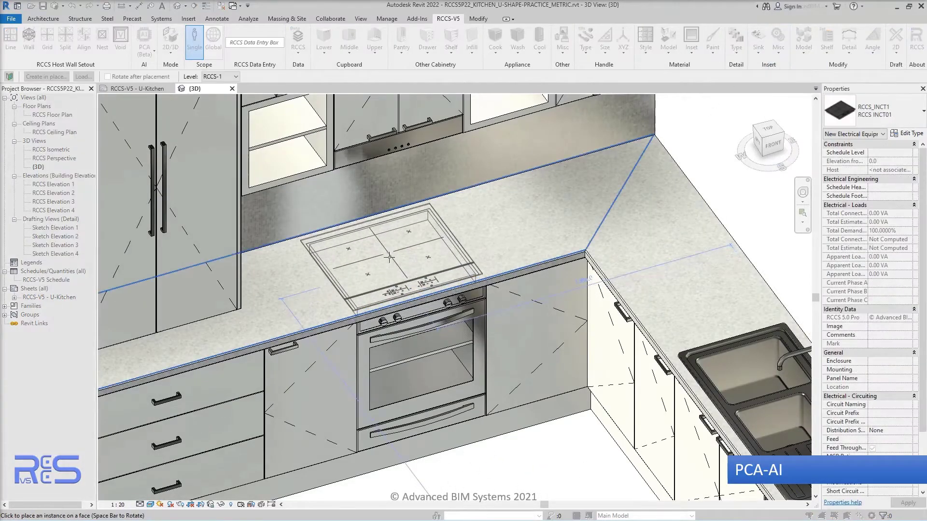
left_click(413, 260)
Step: Place the Smart Screen component on the fridge's upper right door
scroll(412, 260, "down", 3)
middle_click_drag(413, 260, 324, 268, "shift")
left_click(779, 48)
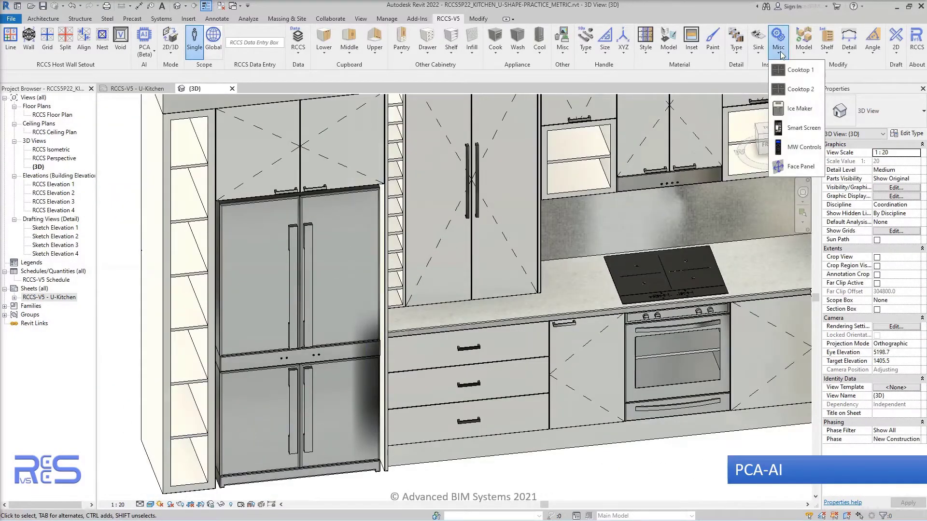
left_click(797, 128)
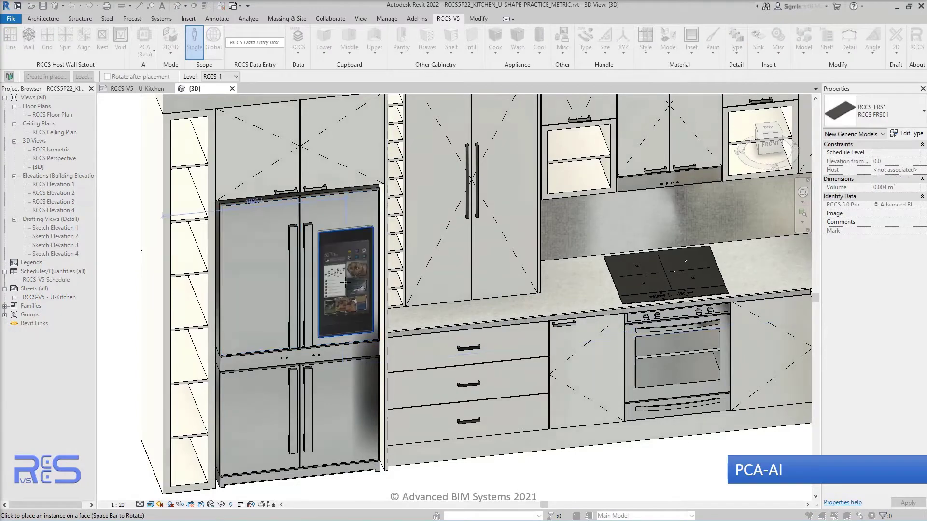
left_click(345, 283)
Step: Place the ice dispenser component RCCS ICE01 on the fridge's upper left door
left_click(778, 48)
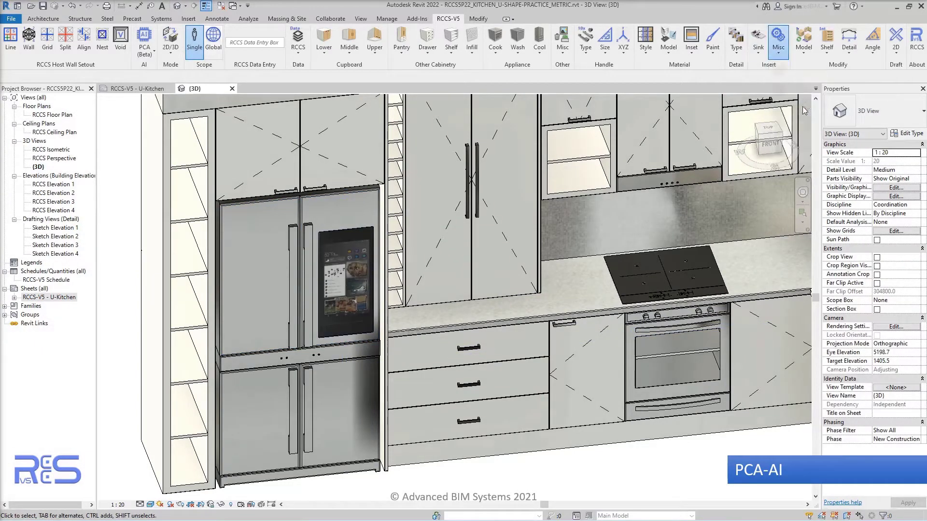
left_click(797, 108)
scroll(256, 321, "up", 4)
scroll(255, 321, "down", 4)
left_click(258, 261)
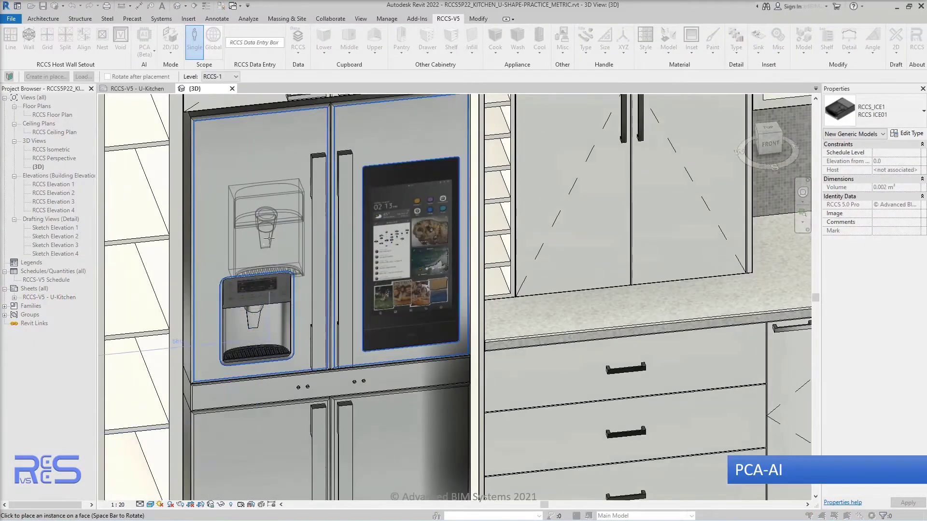
Step: Apply the Basic Dark, Basic Mix 1 and Basic Mix 2 material styles to the kitchen in turn
scroll(286, 243, "down", 2)
scroll(285, 243, "down", 3)
middle_click_drag(286, 244, 165, 159, "shift")
scroll(165, 159, "up", 1)
left_click(645, 41)
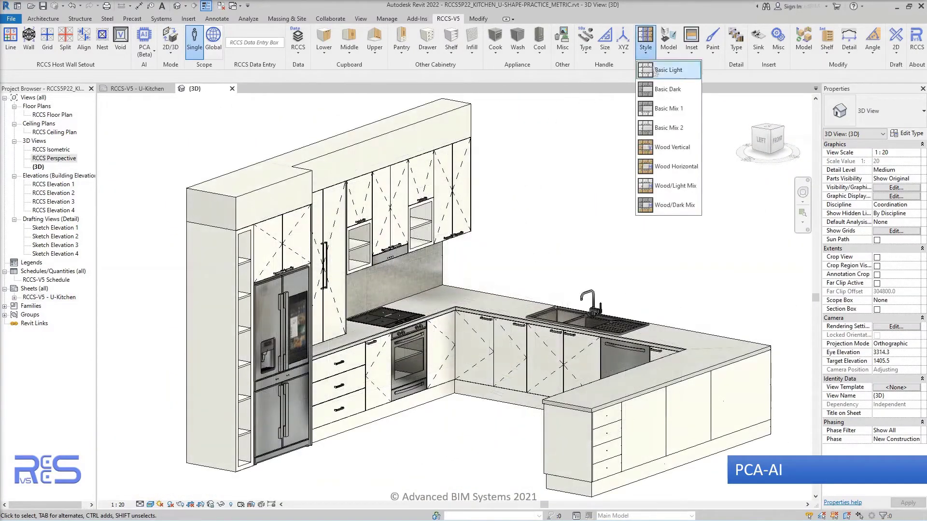
left_click(652, 112)
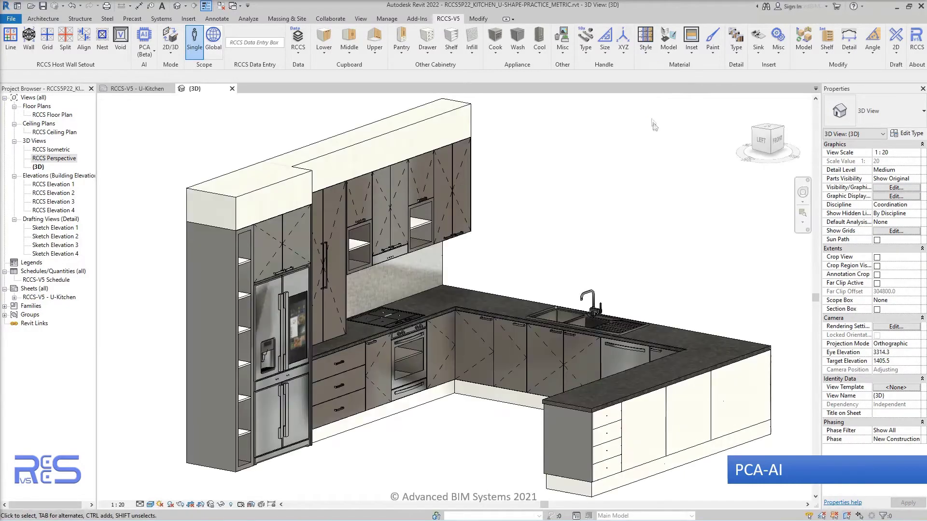
left_click(644, 54)
left_click(665, 106)
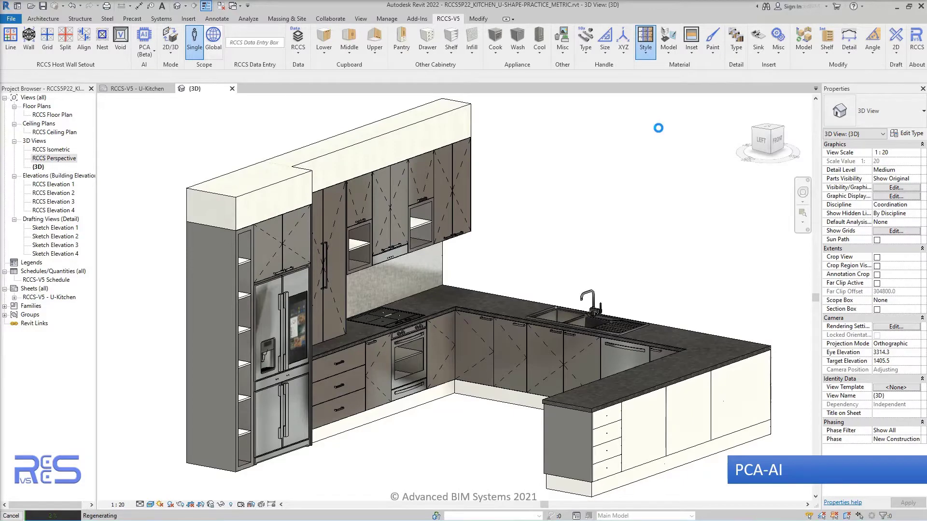
left_click(643, 48)
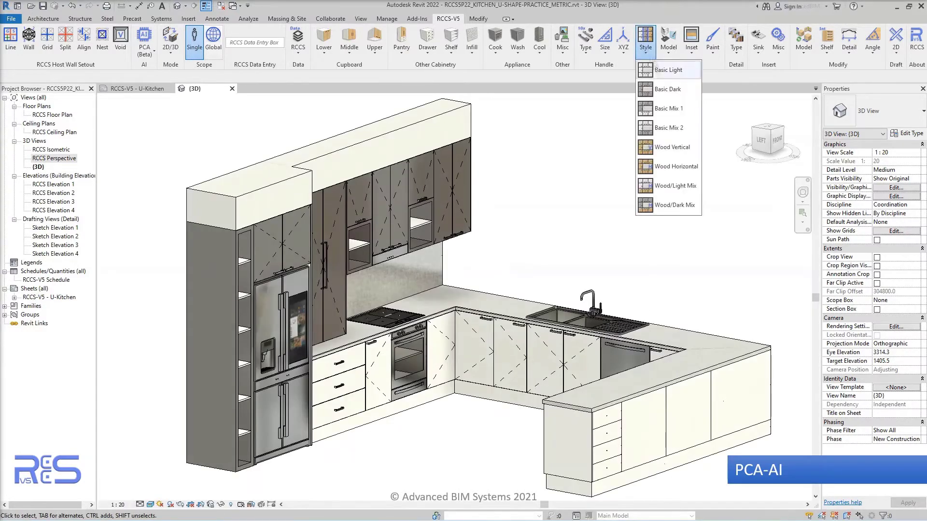
left_click(677, 131)
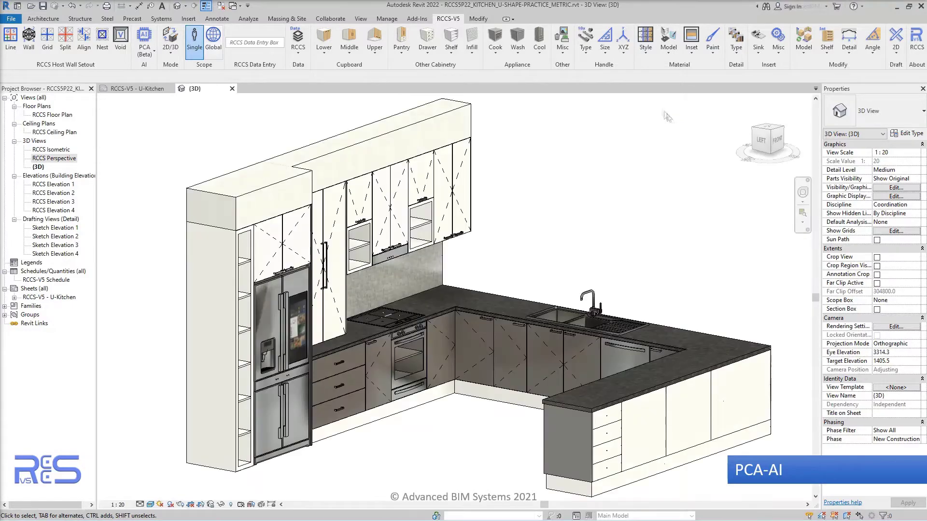
Step: Apply the Wood Vertical, Wood Horizontal and Wood/Light Mix material styles to the kitchen in turn
left_click(644, 48)
left_click(674, 149)
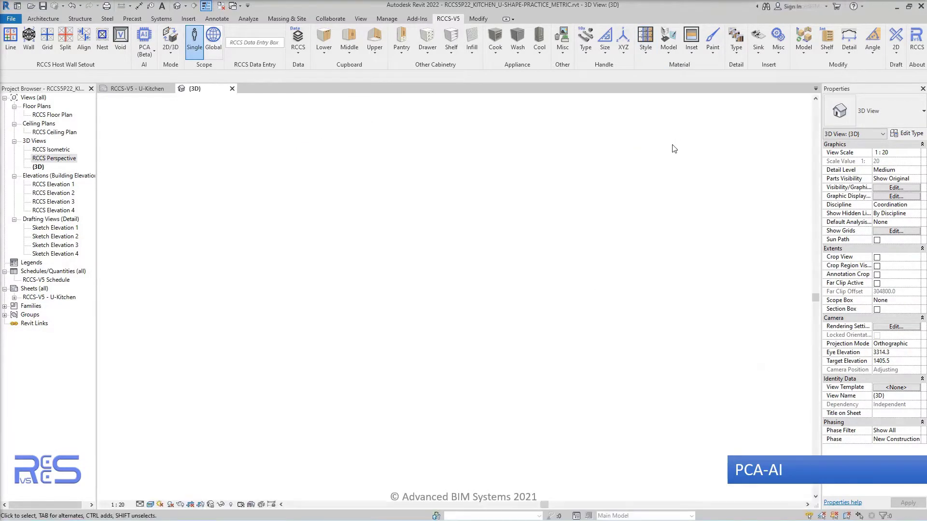
left_click(645, 46)
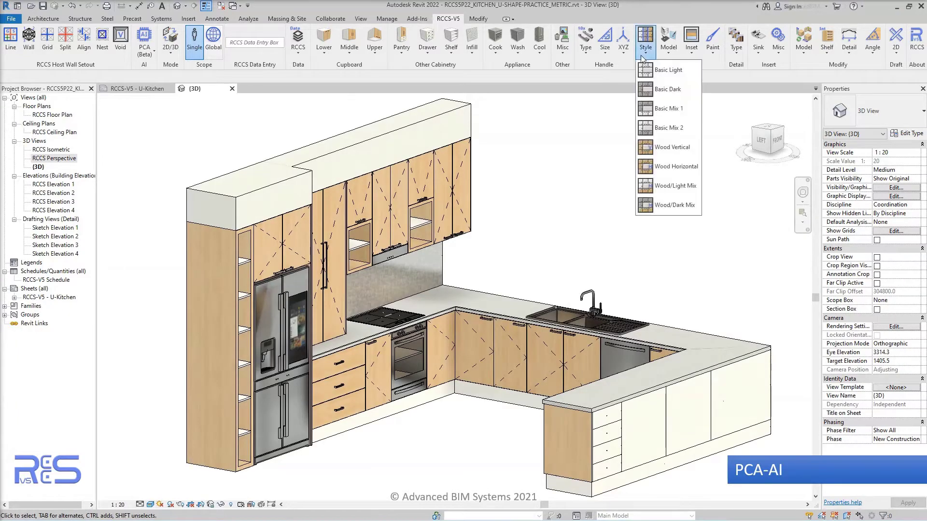
left_click(671, 166)
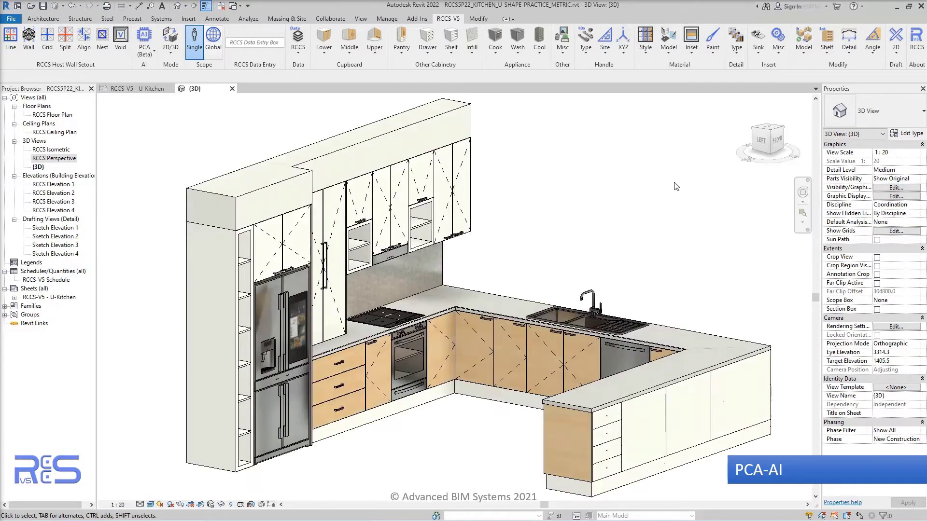
Step: Apply the Wood/Dark Mix material style to the whole kitchen
left_click(645, 57)
left_click(669, 207)
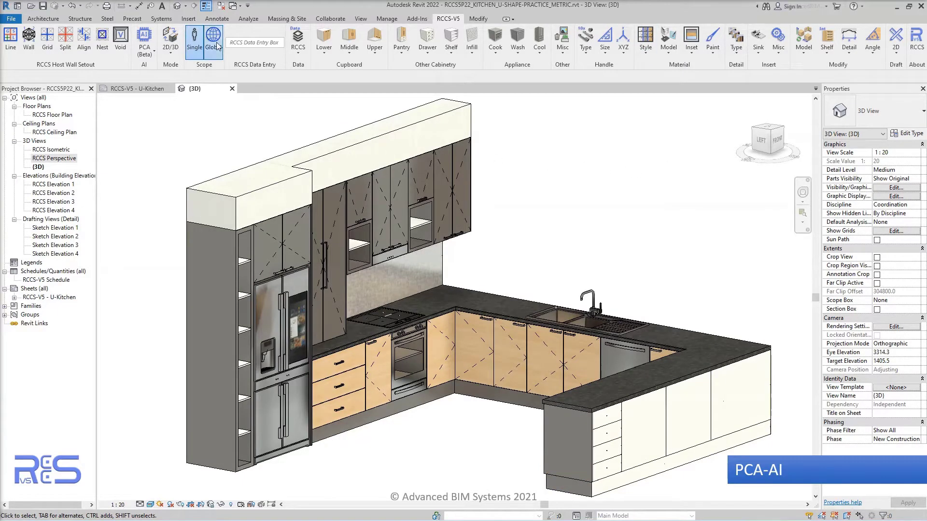
Step: With global scope, turn on the insets of all doors and drawers and give the upper cabinets glass insets
left_click(688, 55)
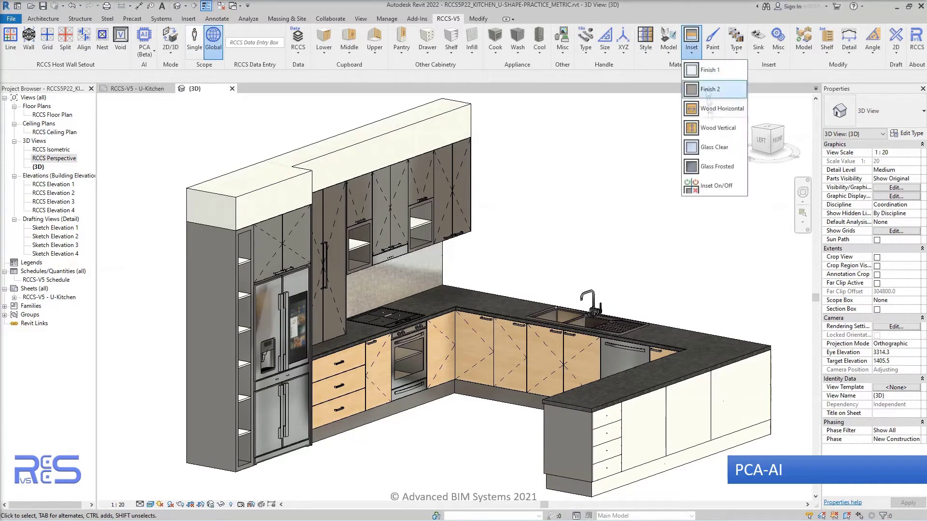
left_click(714, 186)
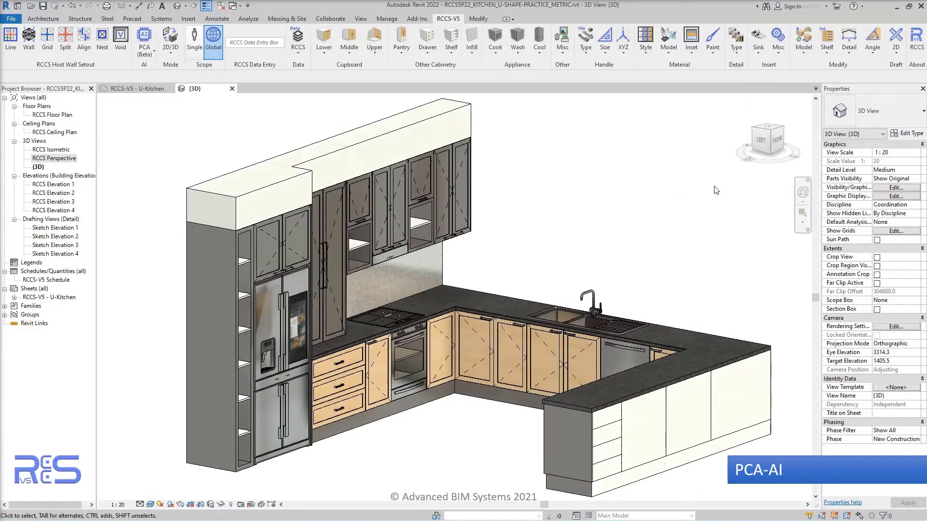
left_click(691, 54)
left_click(715, 171)
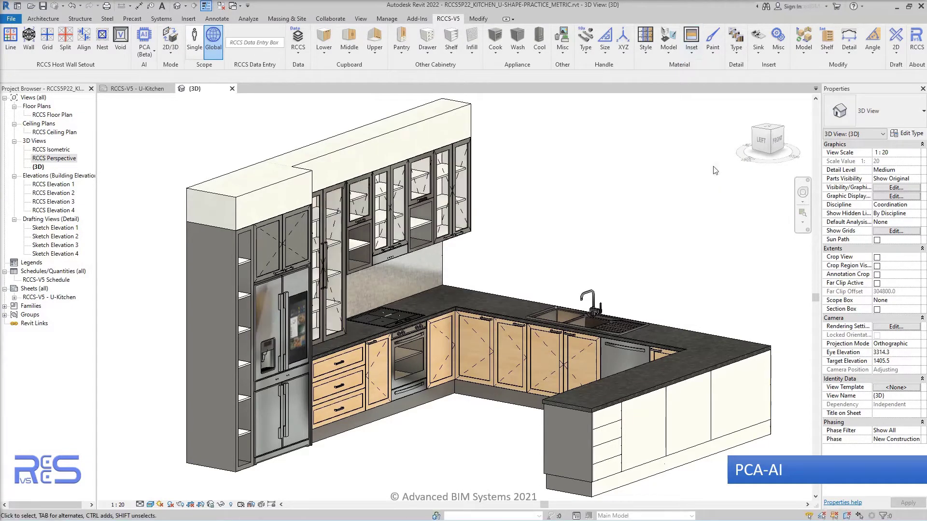
Step: On the RCCS-V5 - U-Kitchen sheet, activate the RCCS Isometric view and re-number the RCCS components
left_click(139, 89)
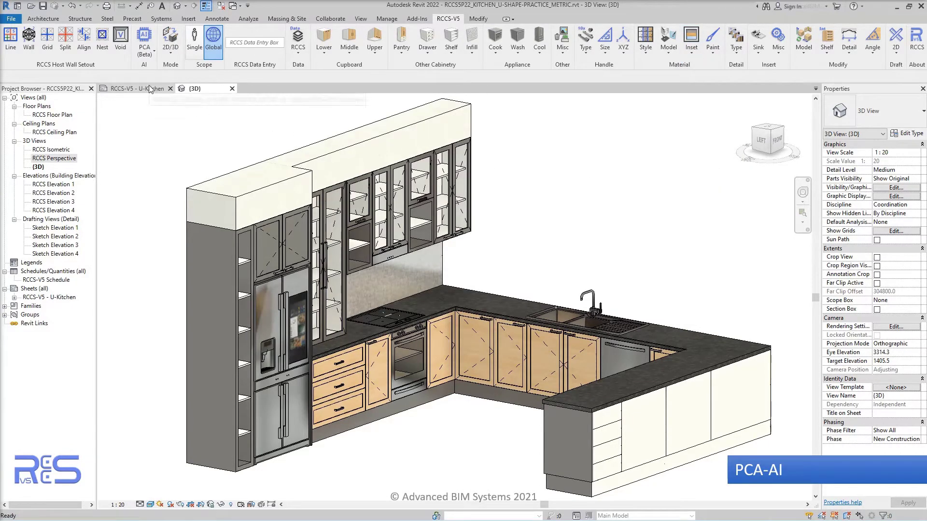
double_click(663, 164)
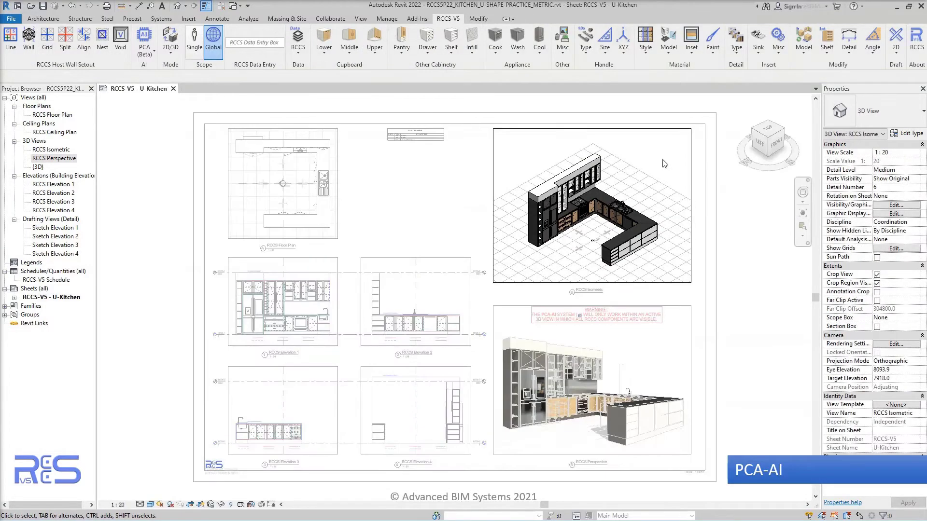
left_click(896, 41)
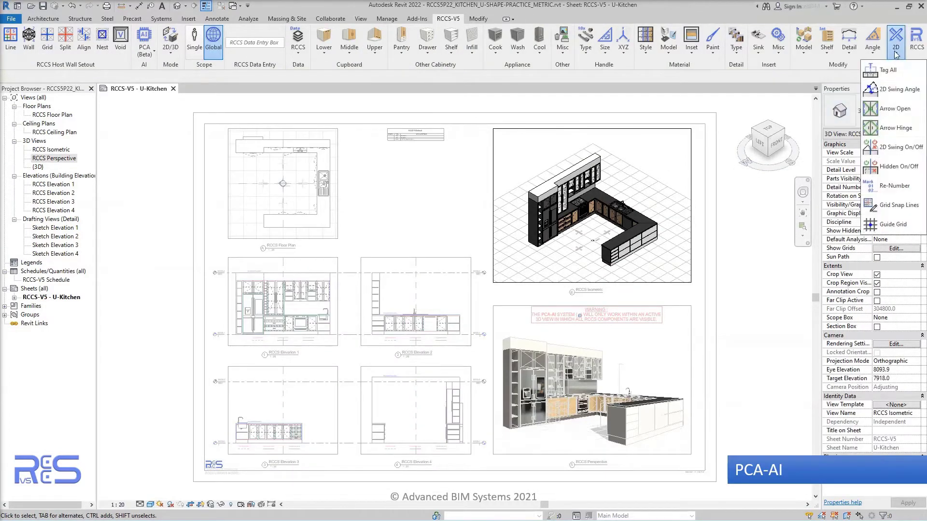
left_click(895, 186)
scroll(416, 137, "up", 7)
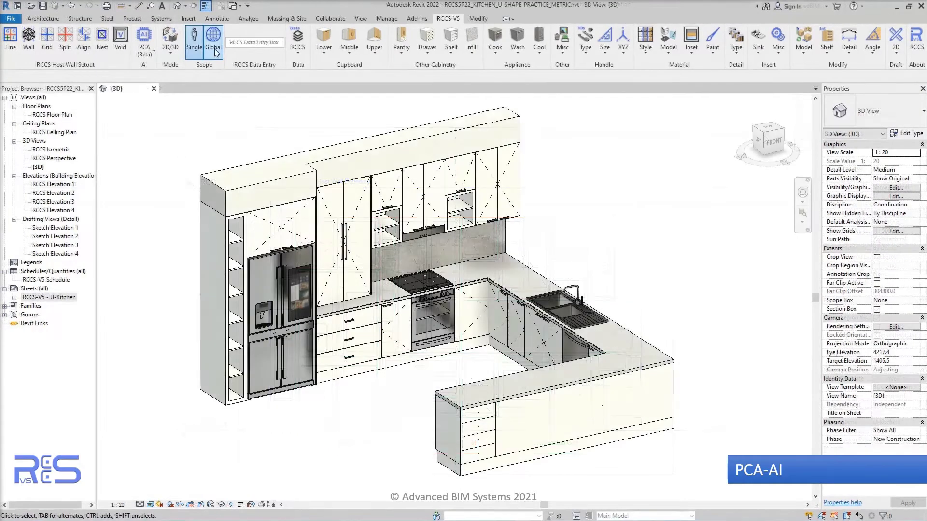
Step: Reset all RCCS models to default with global scope and delete the horizontal grid line dividing the fridge opening
left_click(805, 58)
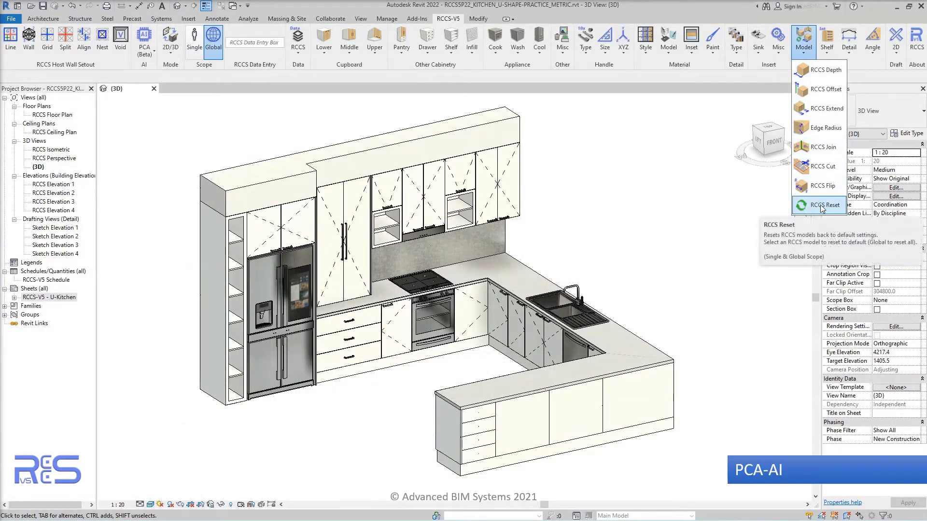
left_click(793, 207)
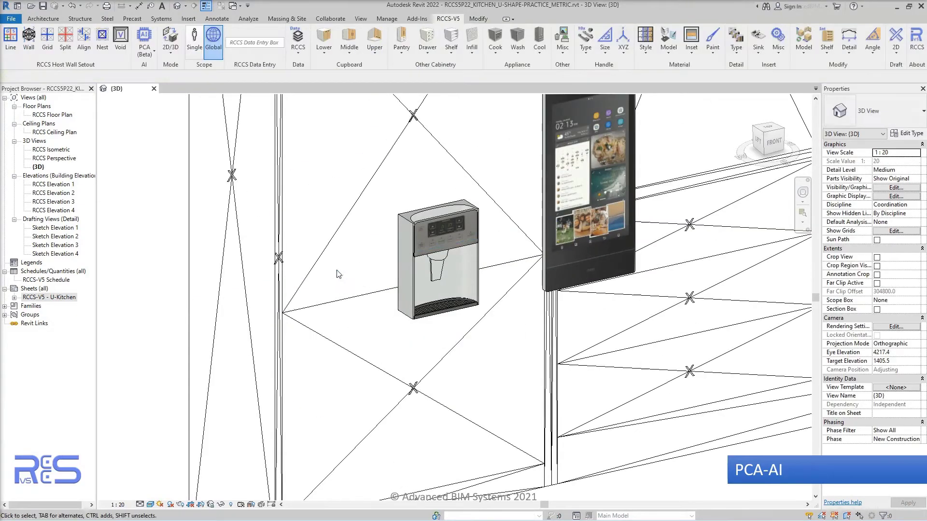
left_click(337, 303)
key("Delete")
middle_click(335, 298)
middle_click(335, 297)
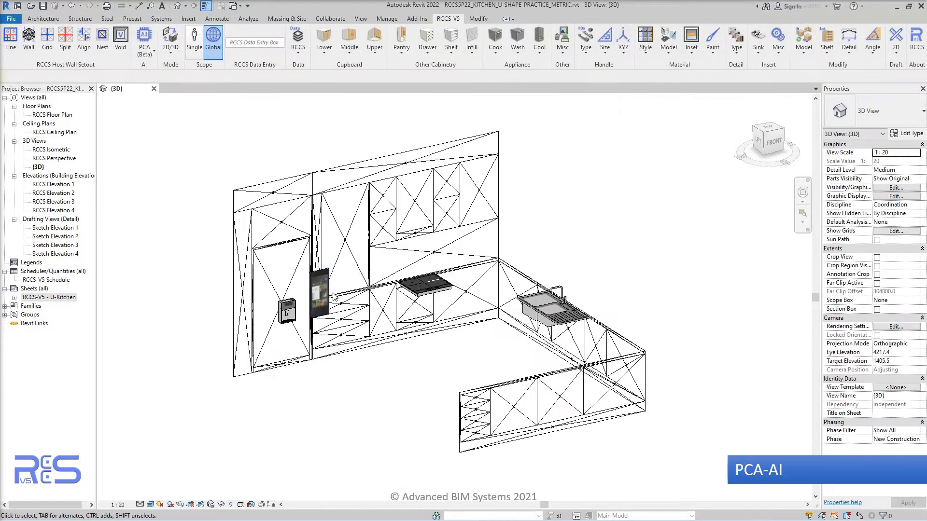
Step: Regenerate the cabinetry with PCA-AI and join the adjoining benchtop and bulkhead boxes with RCCS Join
left_click(145, 50)
left_click(162, 70)
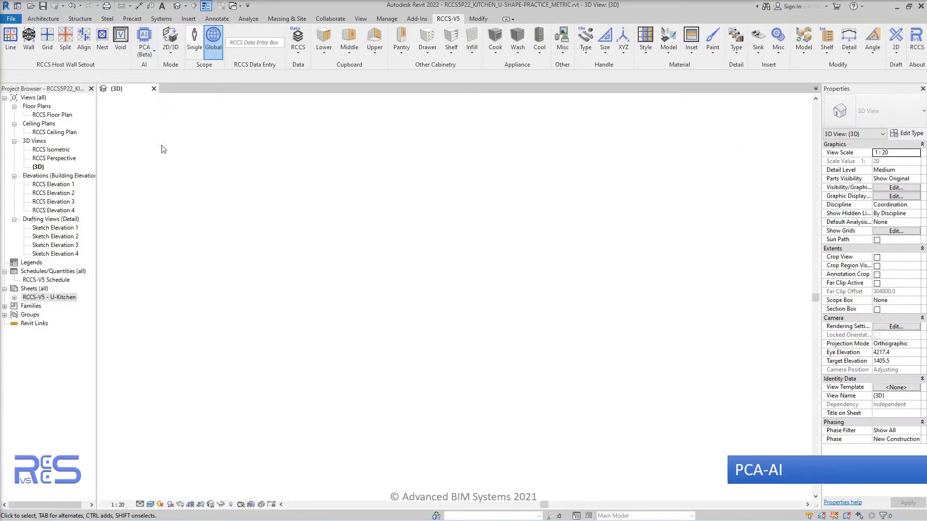
left_click(810, 53)
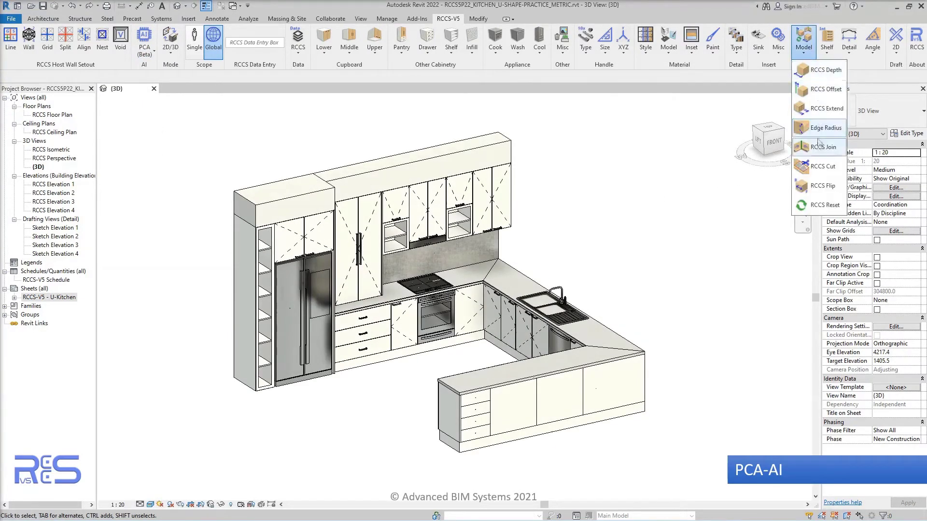
left_click(816, 127)
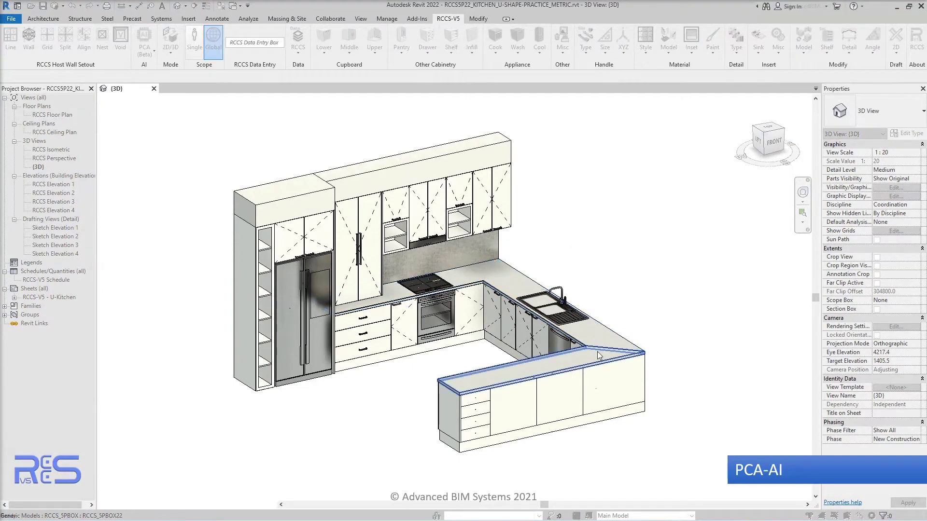
left_click(307, 194)
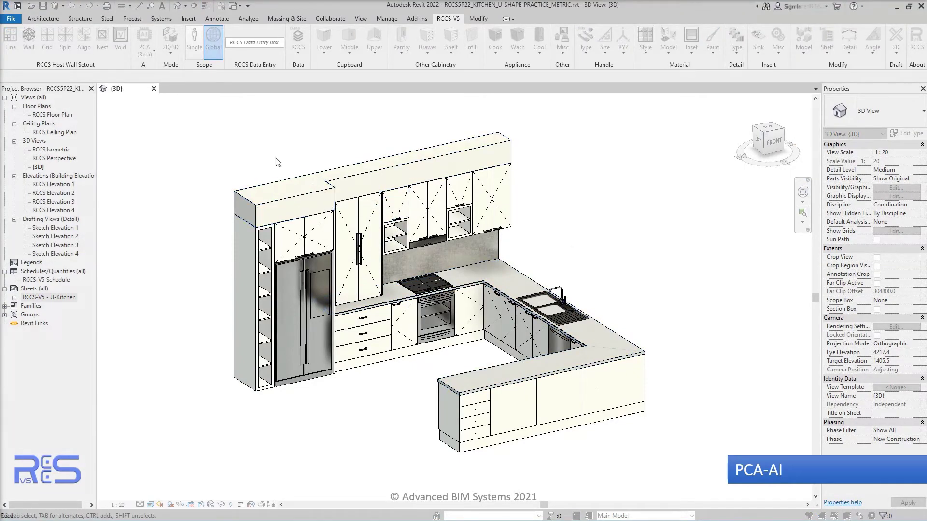
Step: Edit the ice dispenser's work plane, picking the face of the new left fridge door as its plane
scroll(293, 313, "up", 5)
left_click(311, 311)
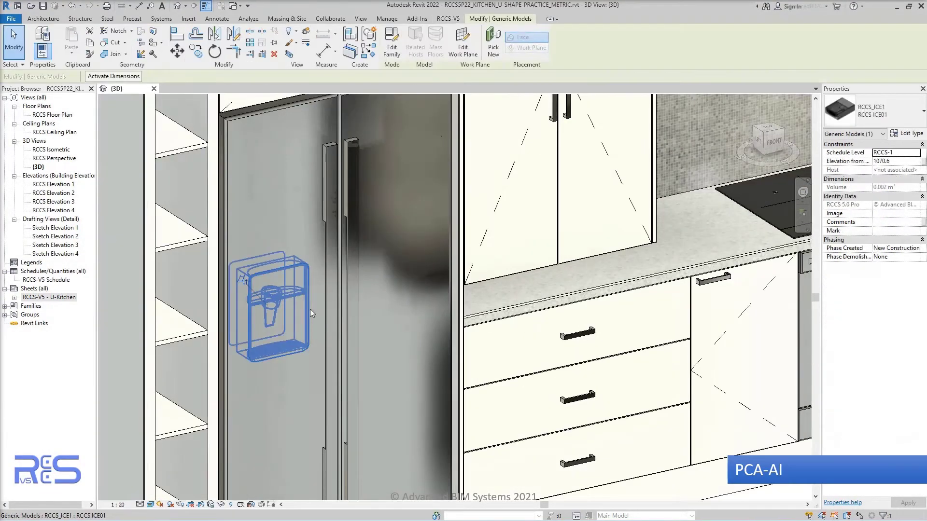
left_click(462, 43)
left_click(427, 323)
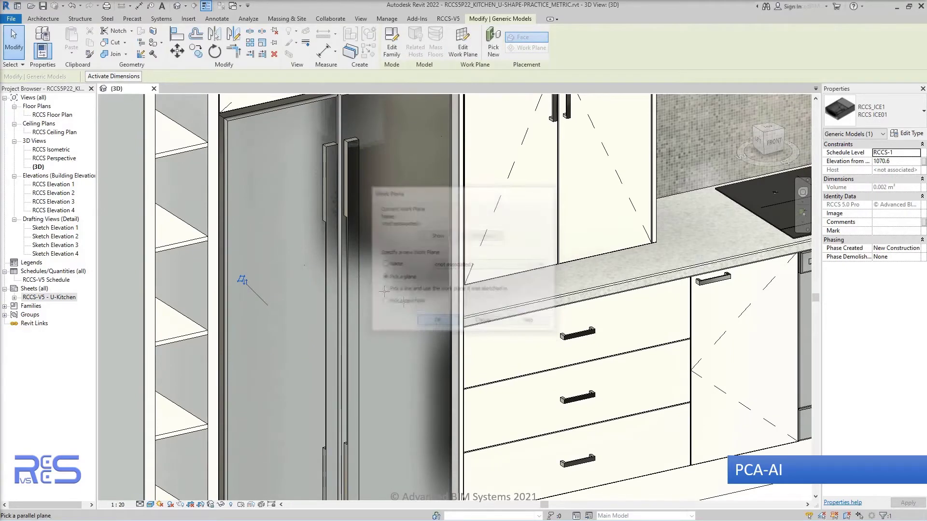
key("Escape")
Step: Edit the Smart Screen's work plane, picking the face of the new right fridge door as its plane
left_click(363, 227)
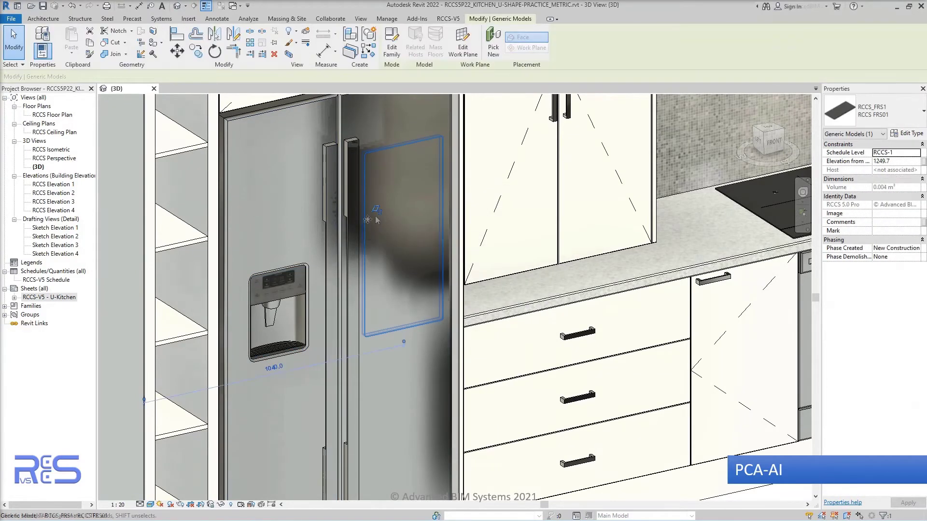
left_click(462, 44)
left_click(437, 322)
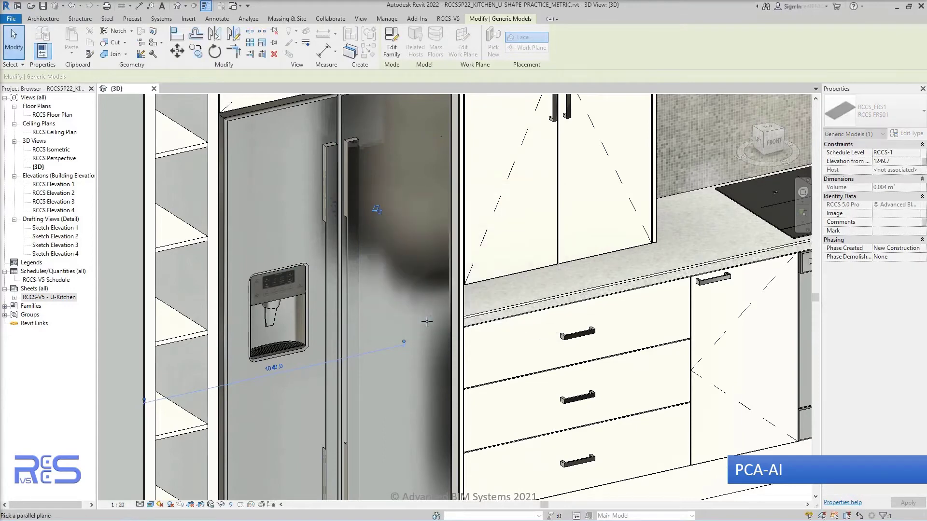
left_click(389, 196)
Step: Assign Bar Handle 3 with a length of 1400 mm to the fridge doors
scroll(421, 285, "down", 1)
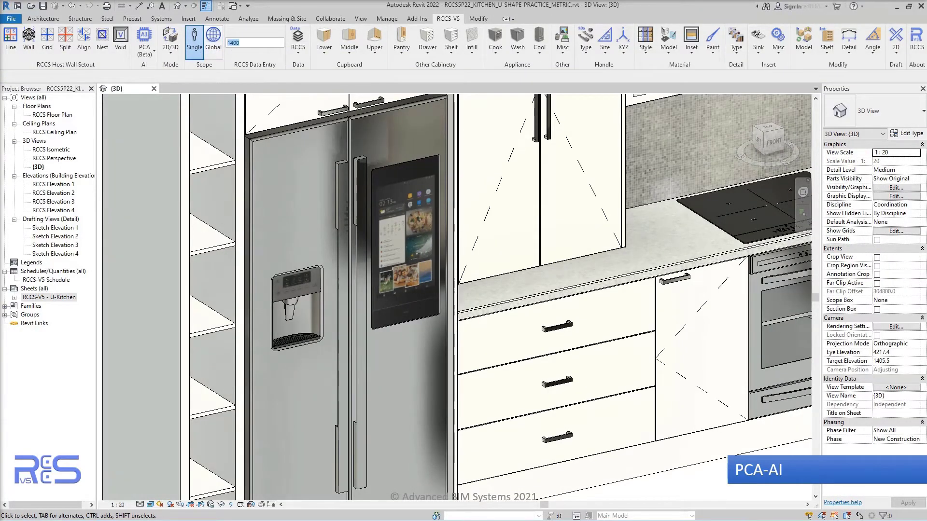
left_click(585, 48)
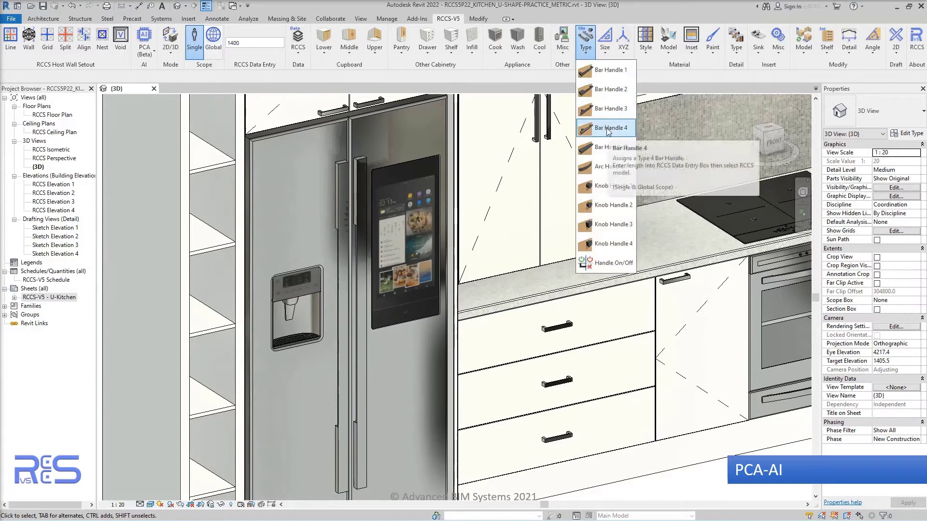
left_click(604, 109)
left_click(377, 143)
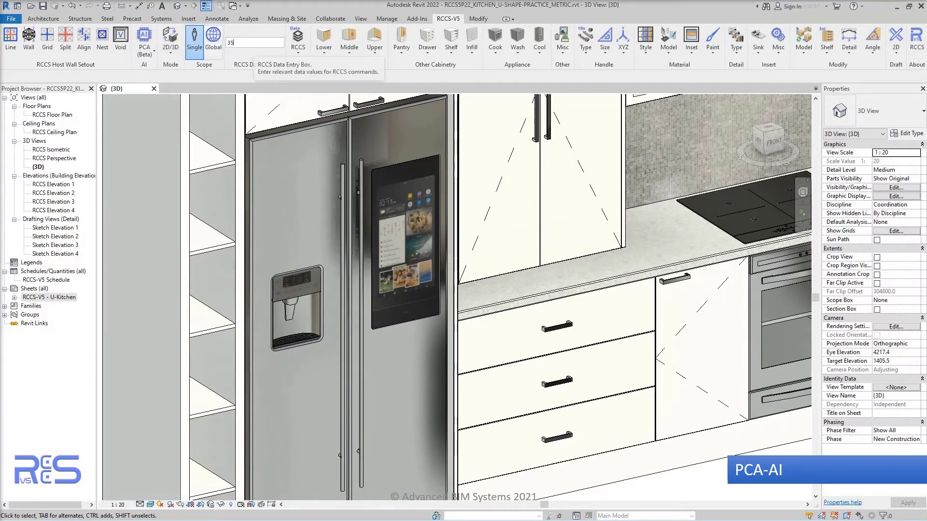
Step: Make the fridge doors' bar handles 35 mm thick
left_click(604, 41)
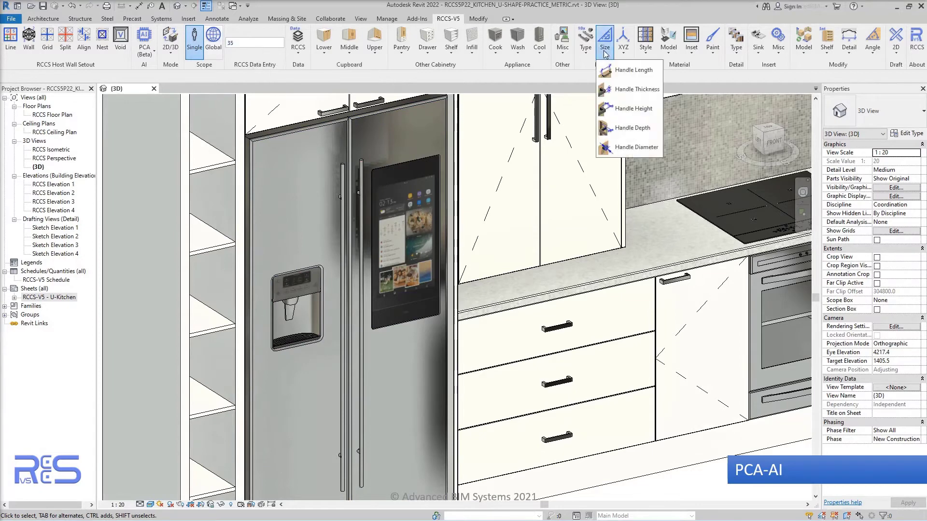
left_click(622, 70)
left_click(337, 141)
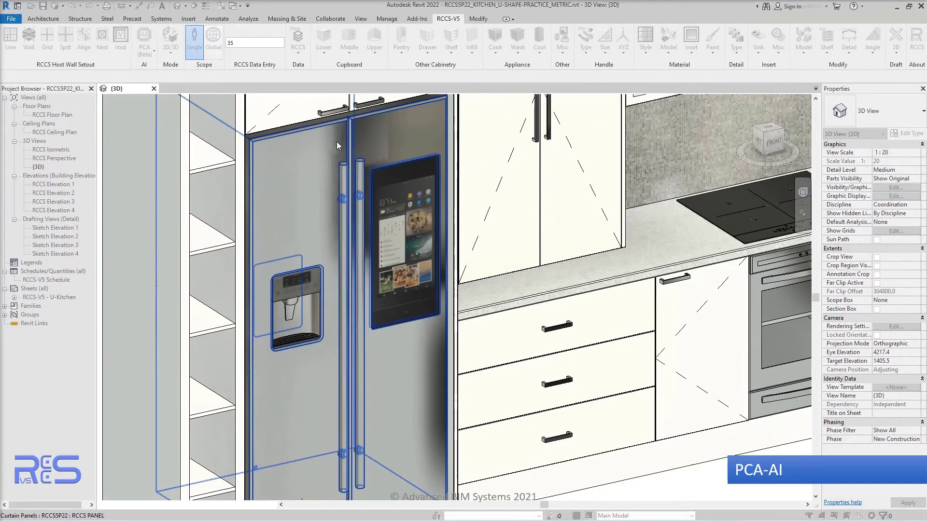
scroll(341, 140, "down", 2)
middle_click_drag(465, 144, 355, 284)
scroll(356, 270, "up", 2)
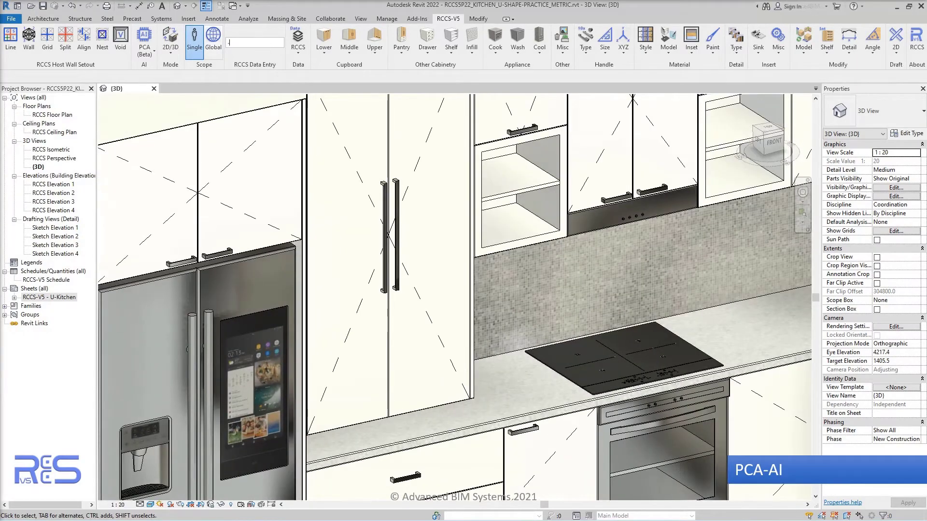
Step: Reposition the bar handles on the tall pantry doors using a negative handle offset
left_click(623, 57)
left_click(630, 103)
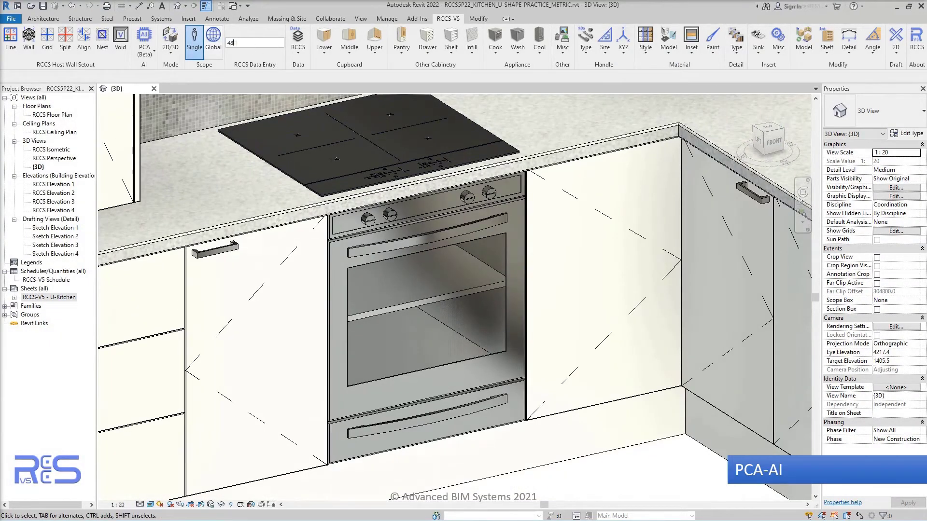
Step: Assign Bar Handle 4 with a length of 480 mm to the oven door, the drawer below it and the dishwasher
left_click(586, 54)
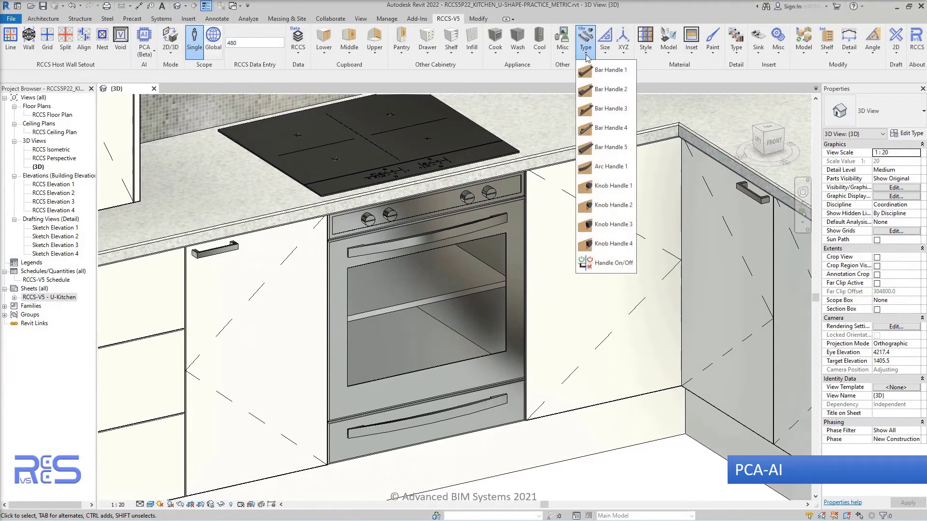
left_click(609, 128)
left_click(476, 268)
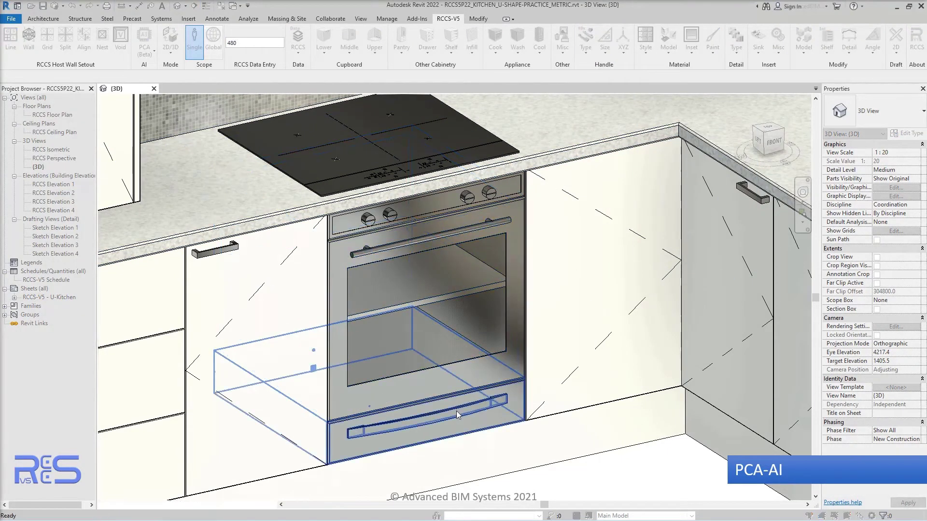
middle_click_drag(457, 410, 437, 359, "shift")
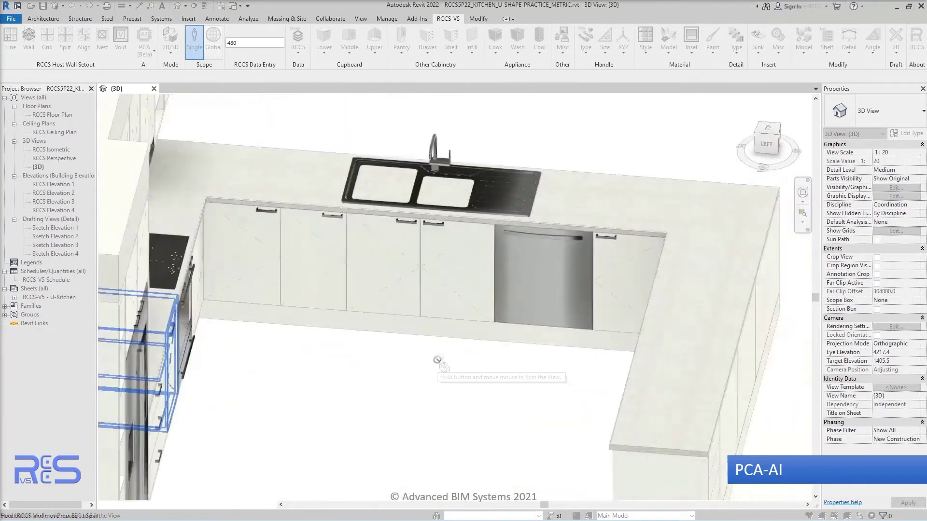
scroll(479, 290, "up", 5)
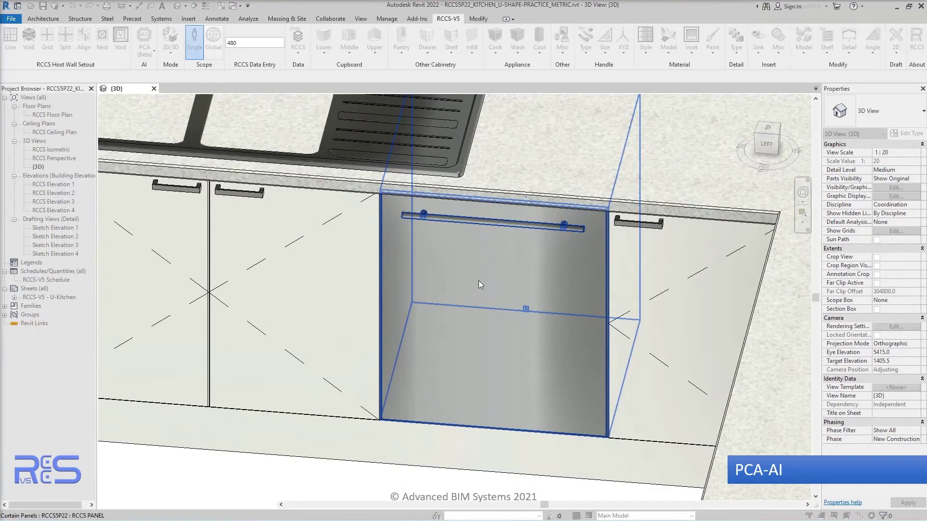
right_click(479, 281)
left_click(489, 288)
Step: Cut the double-bowl sink's opening through the countertop with RCCS Cut
left_click(806, 52)
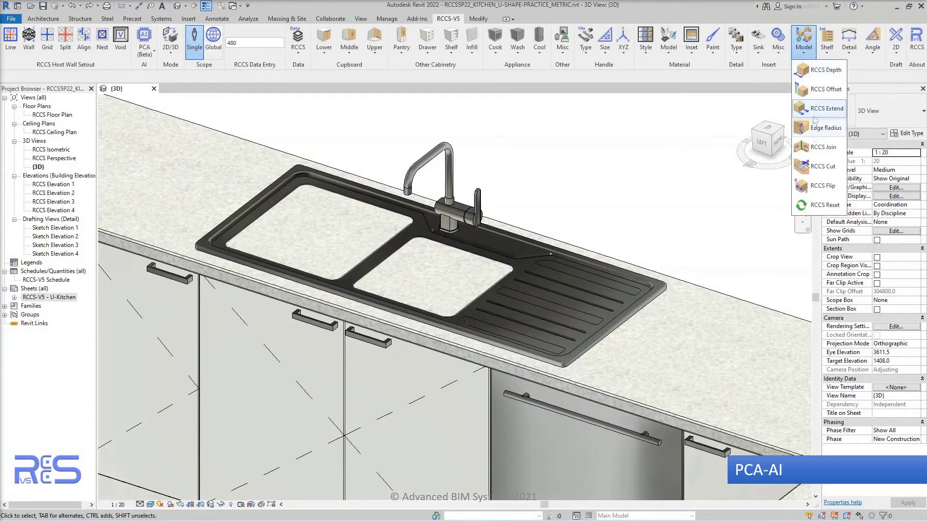
left_click(823, 166)
left_click(467, 350)
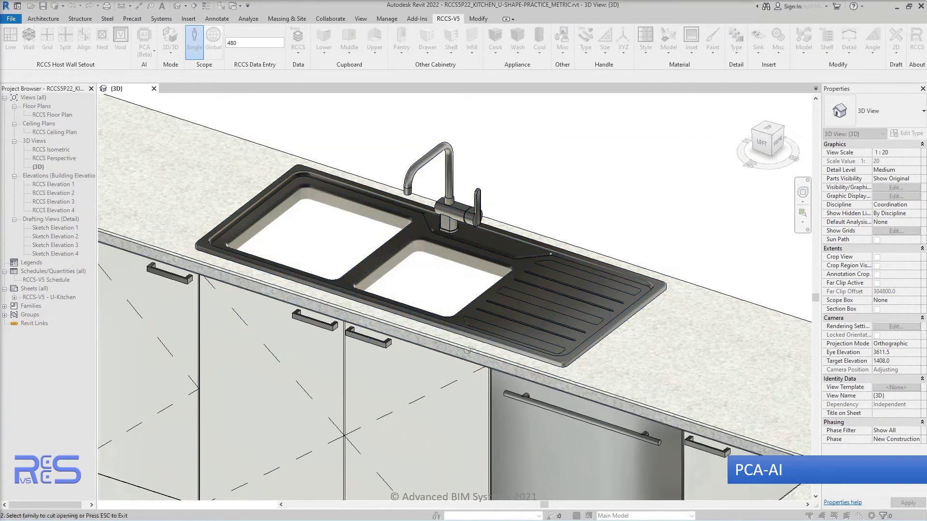
left_click(467, 350)
right_click(572, 153)
left_click(589, 155)
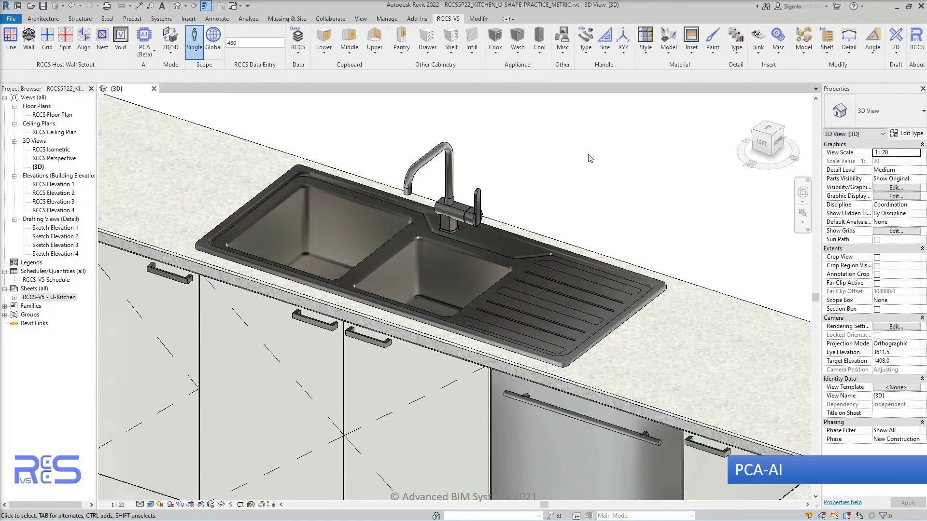